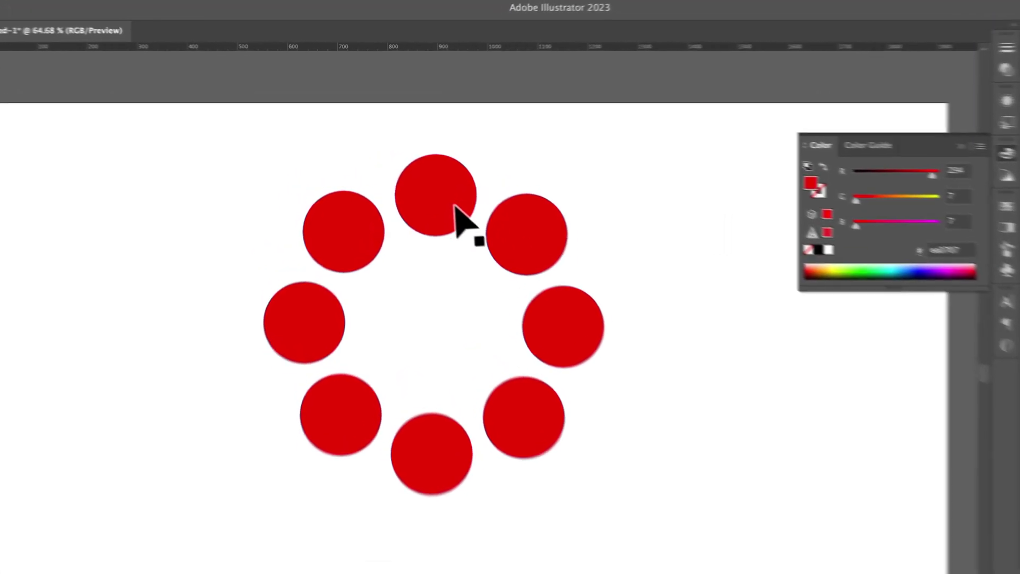
Step: Select the radial repeat group of eight red circles
{"action": "left_click", "coordinate": [425, 177]}
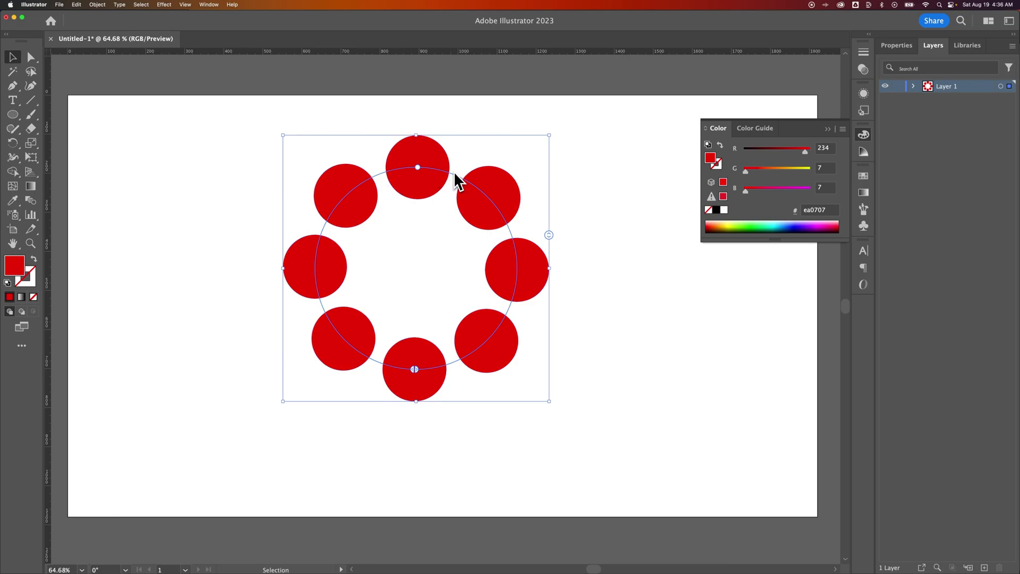
Step: Nudge the circle ring a few pixels right, then expand it with Object and Fill checked
{"action": "mouse_move", "coordinate": [470, 189]}
{"action": "left_mouse_down"}
{"action": "mouse_move", "coordinate": [425, 170]}
{"action": "mouse_move", "coordinate": [472, 189]}
{"action": "left_mouse_up"}
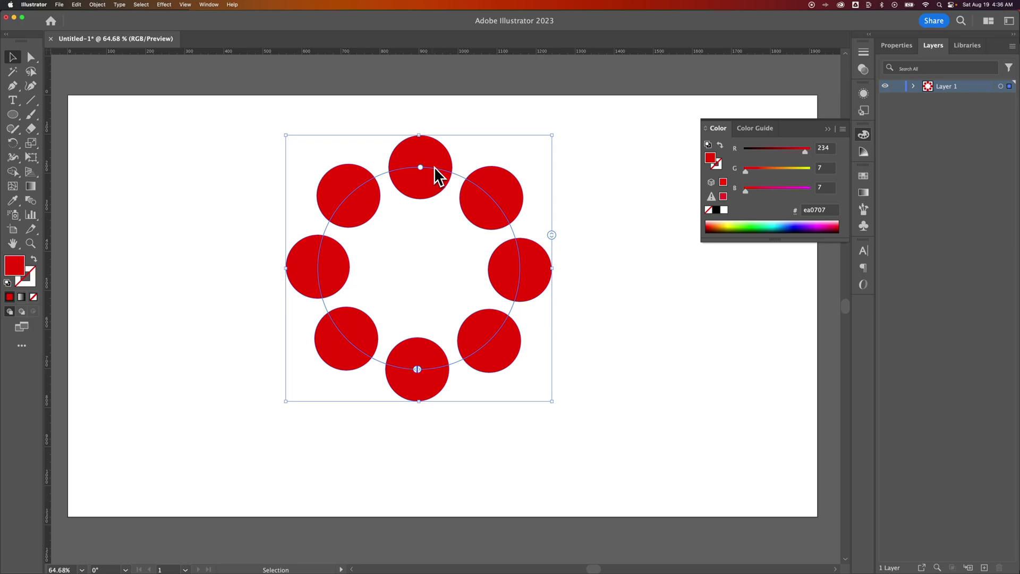
{"action": "left_click", "coordinate": [97, 4]}
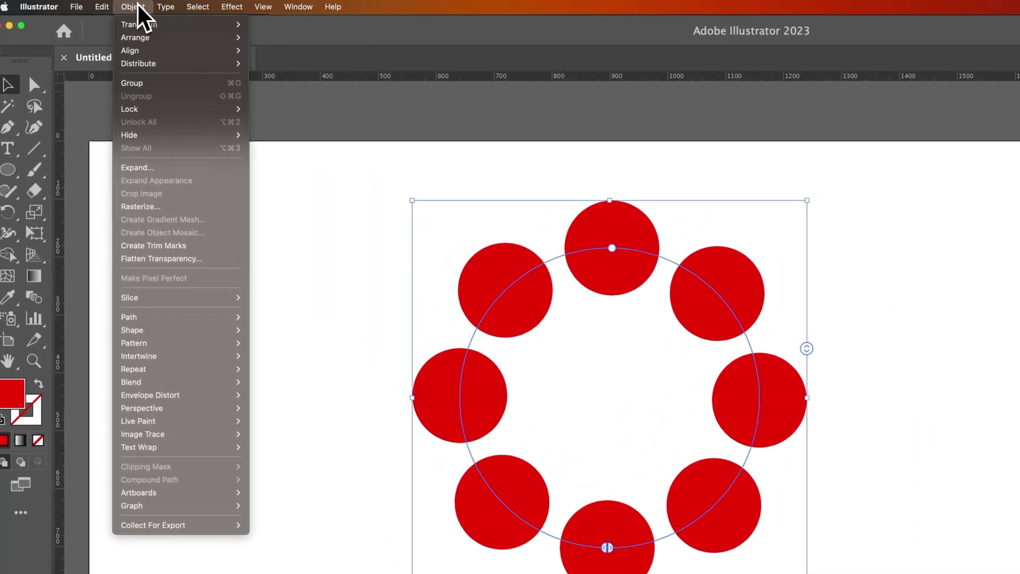
{"action": "left_click", "coordinate": [164, 169]}
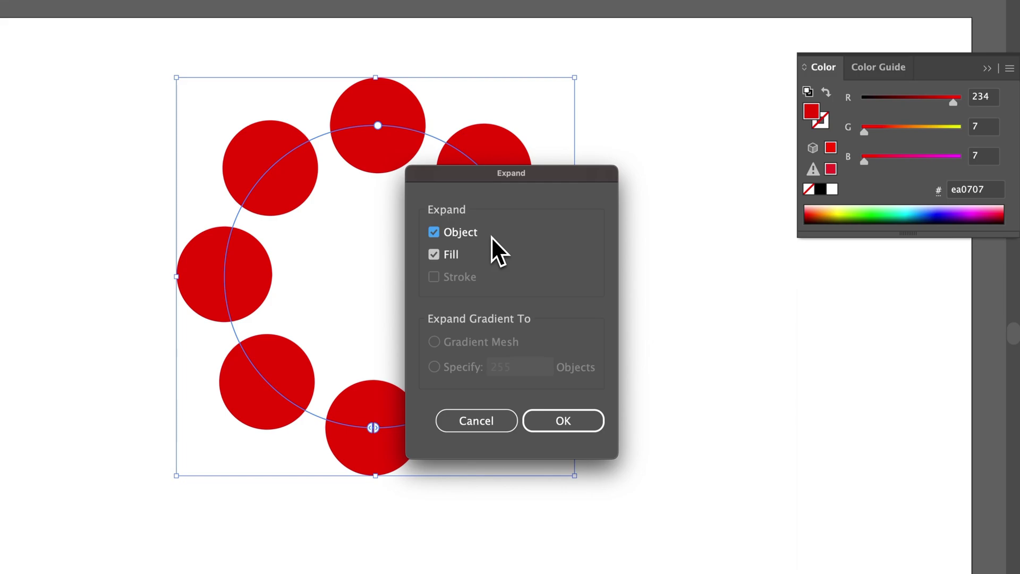
{"action": "left_click", "coordinate": [574, 425]}
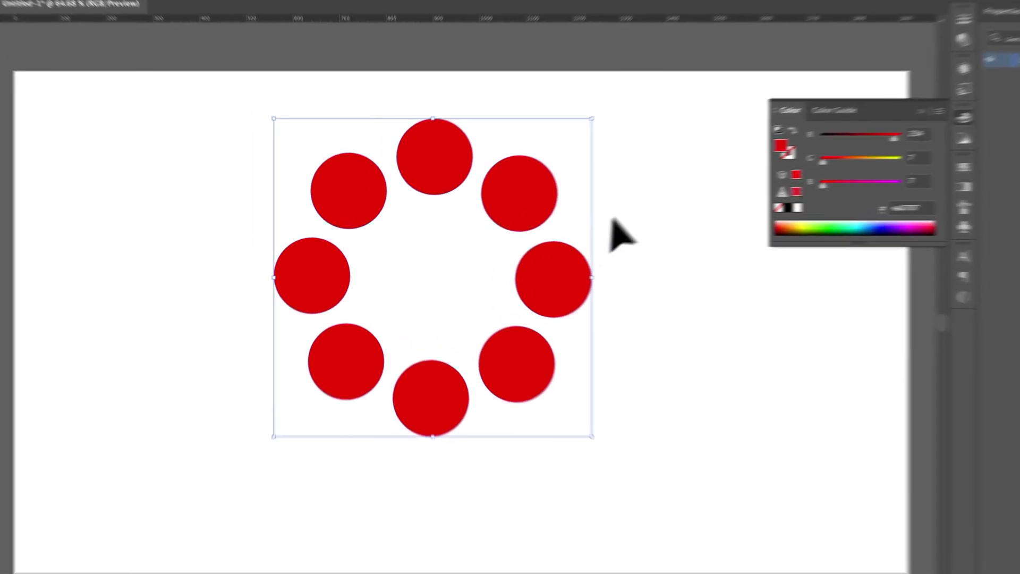
Step: Ungroup the expanded ring and select several circles one by one to confirm they're separate
{"action": "right_click", "coordinate": [555, 186]}
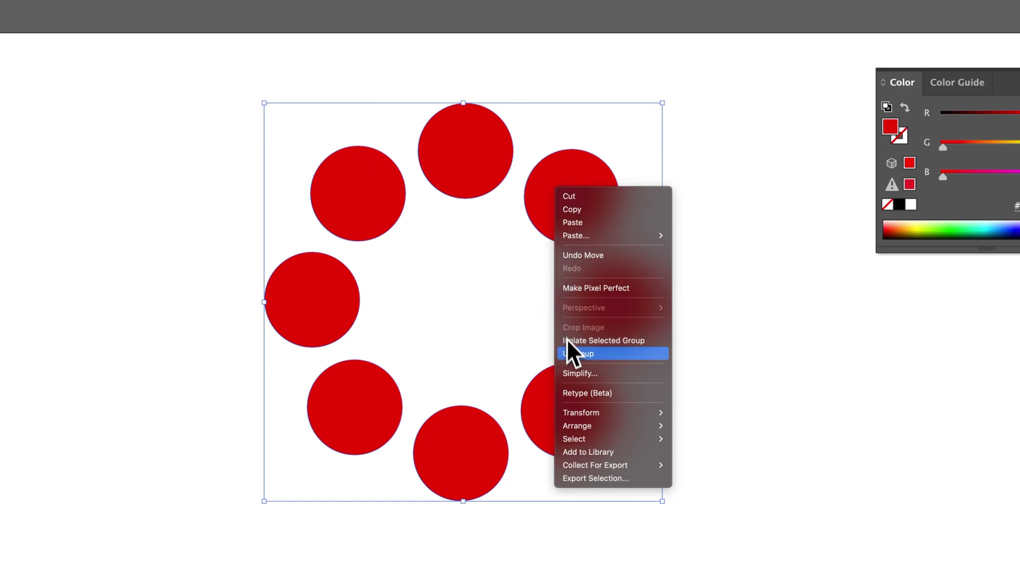
{"action": "left_click", "coordinate": [570, 353]}
{"action": "left_click", "coordinate": [682, 193]}
{"action": "left_click", "coordinate": [508, 160]}
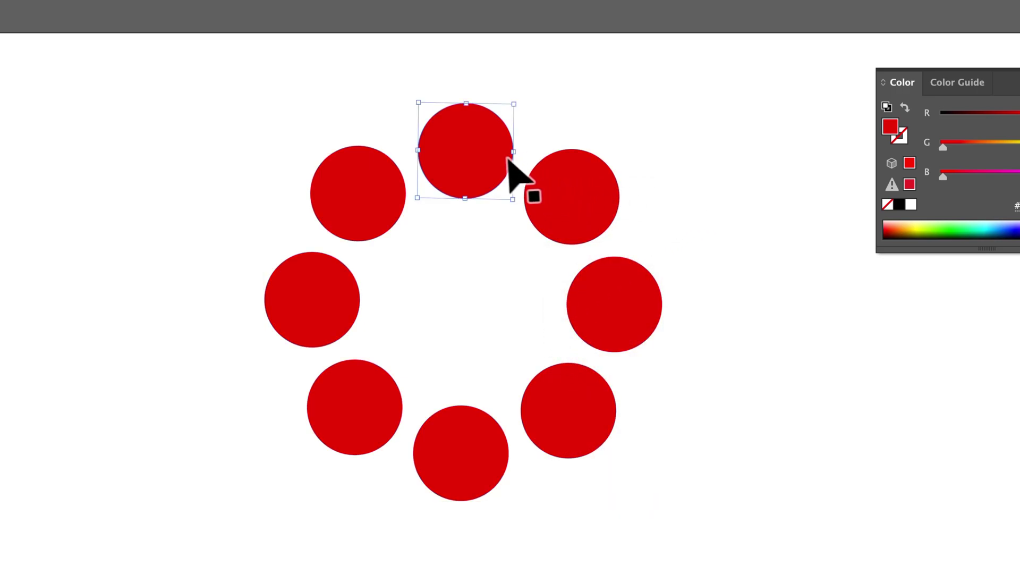
{"action": "left_click", "coordinate": [573, 191]}
{"action": "left_click", "coordinate": [607, 307]}
{"action": "left_click", "coordinate": [597, 228]}
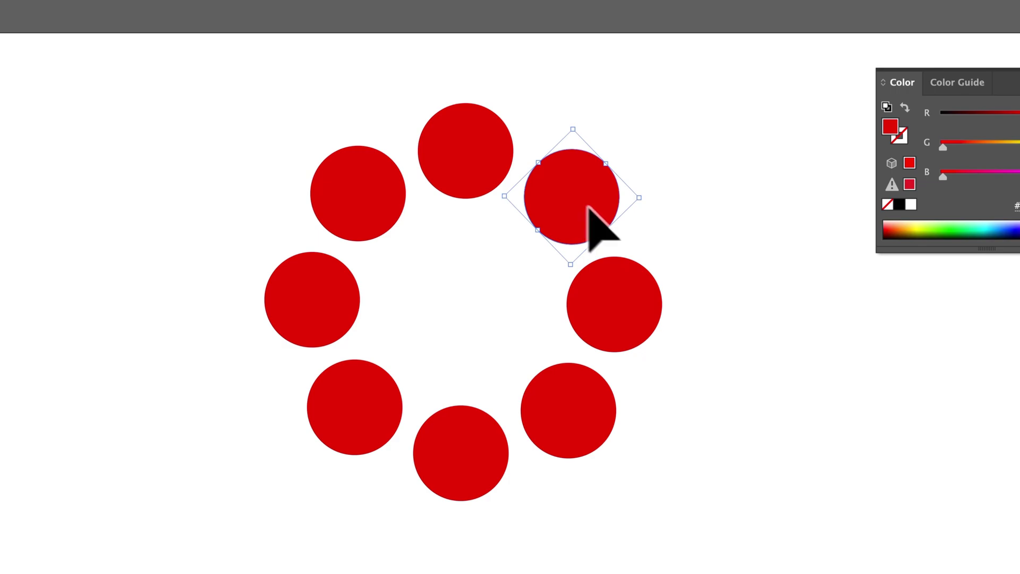
Step: Check the remaining circles, then marquee-select all eight and move them left and slightly up
{"action": "left_click", "coordinate": [445, 177]}
{"action": "left_click", "coordinate": [378, 225]}
{"action": "left_click", "coordinate": [346, 281]}
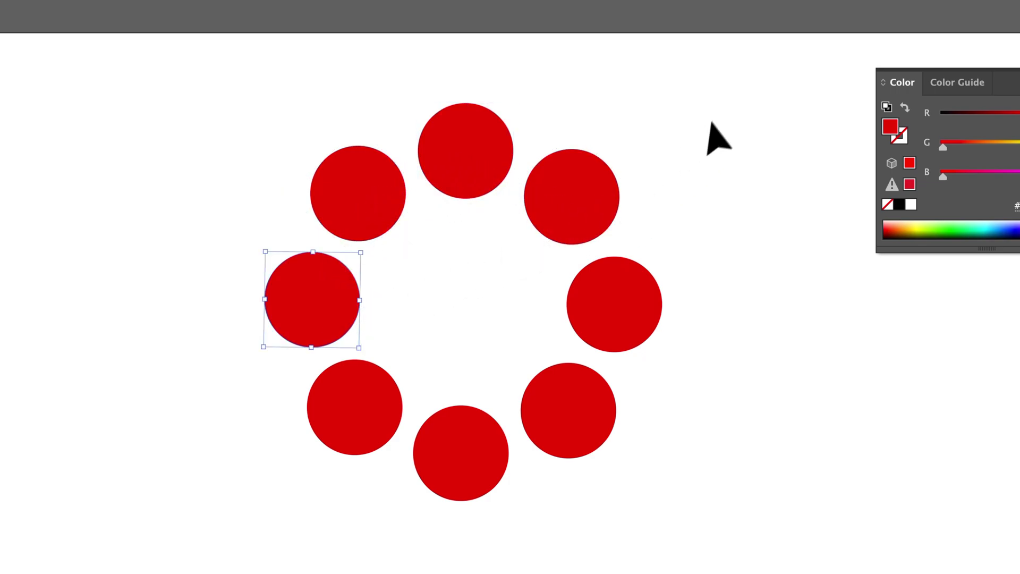
{"action": "left_click_drag", "start_coordinate": [719, 111], "coordinate": [249, 440]}
{"action": "left_click_drag", "start_coordinate": [463, 181], "coordinate": [221, 175]}
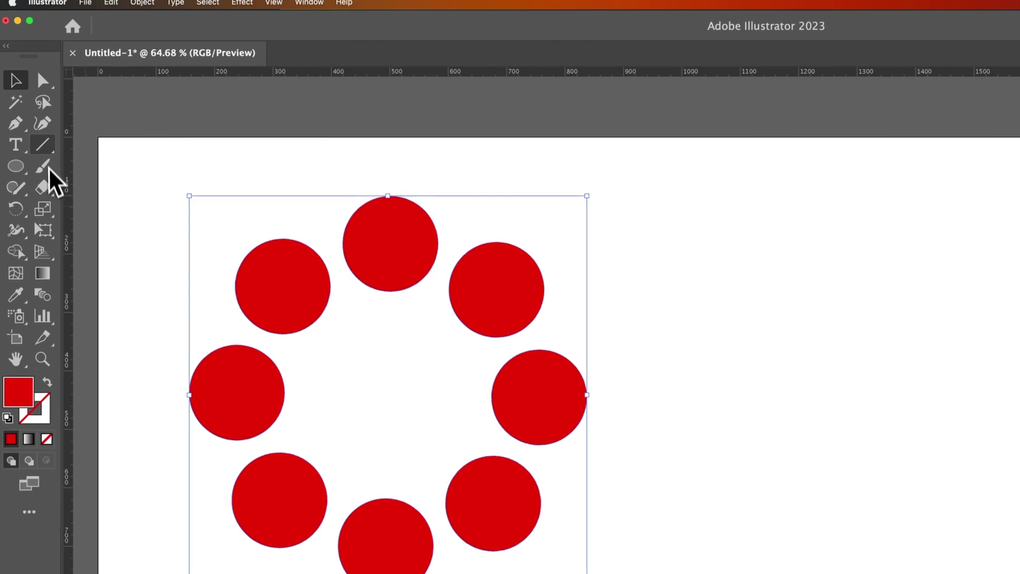
Step: Draw a vertical line to the right of the circles with the Line Segment tool
{"action": "left_click", "coordinate": [120, 176]}
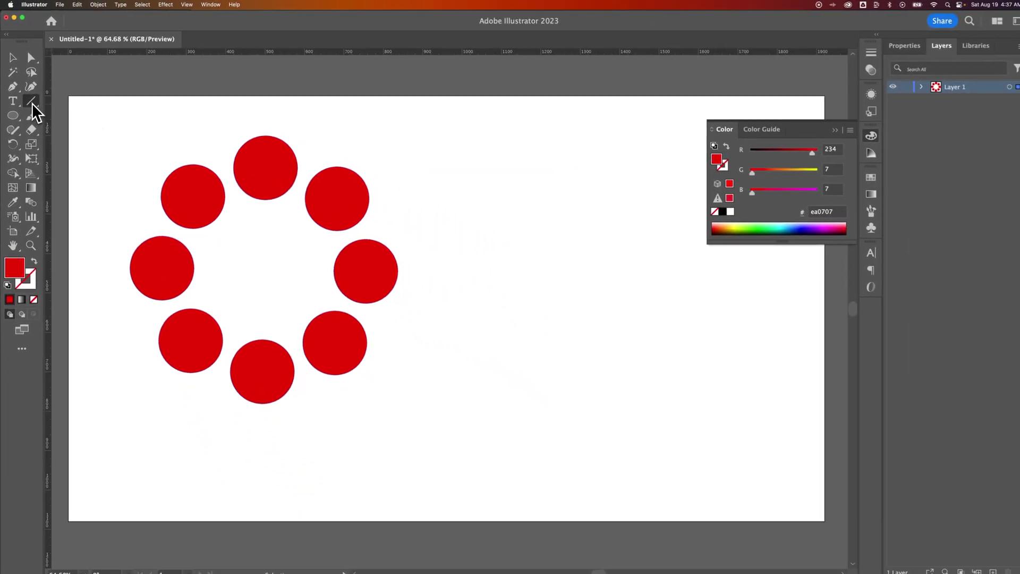
{"action": "left_click", "coordinate": [31, 102]}
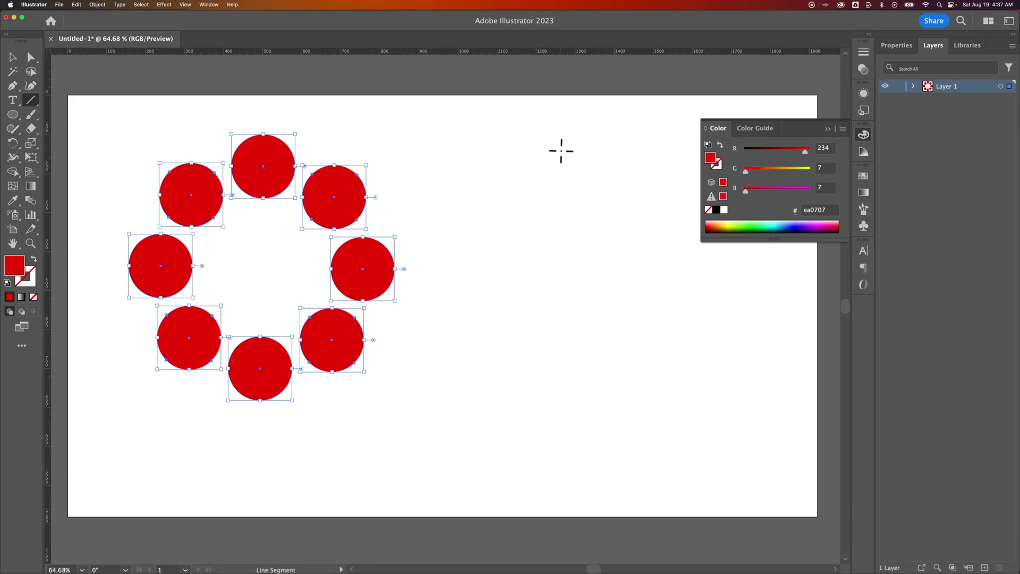
{"action": "left_click_drag", "start_coordinate": [565, 147], "coordinate": [564, 416]}
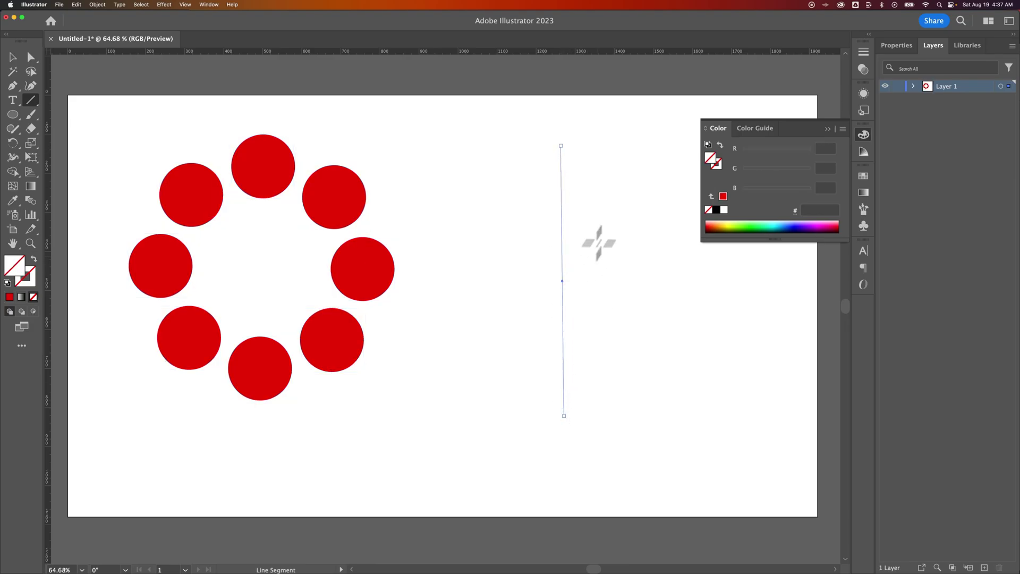
Step: Give the red line a 20 pt stroke weight with Round Cap ends
{"action": "left_click", "coordinate": [897, 46]}
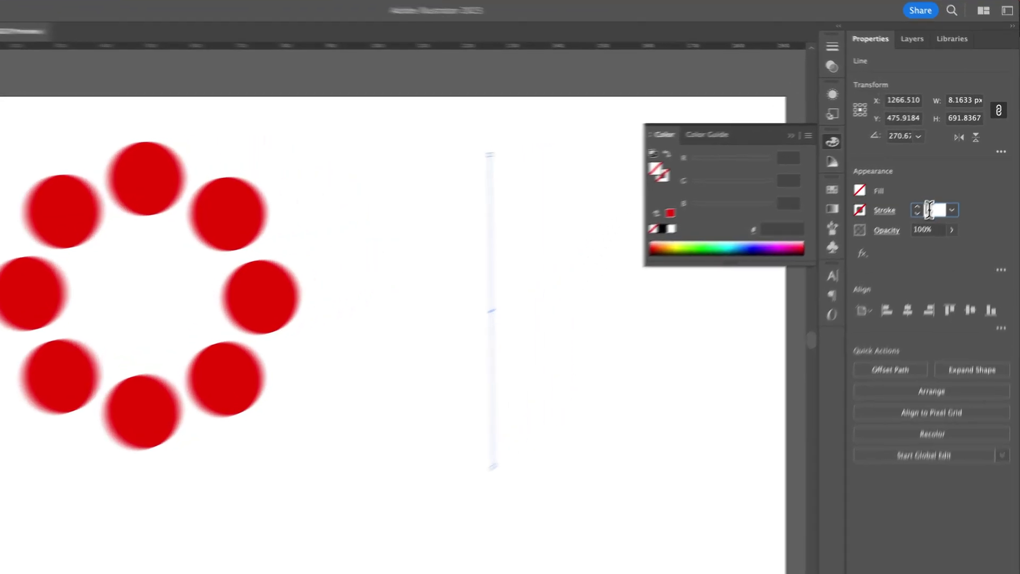
{"action": "type", "text": "20"}
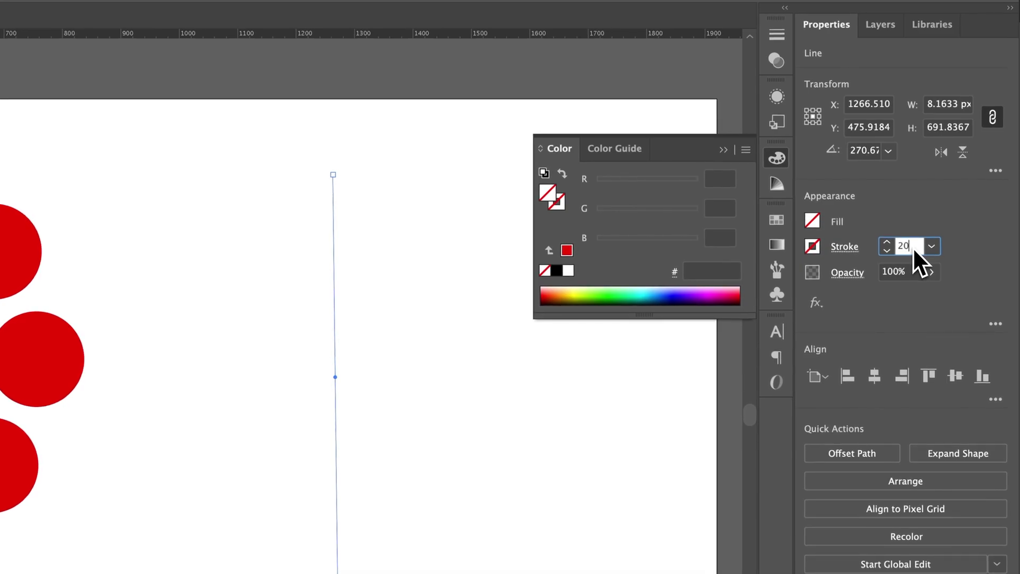
{"action": "key", "text": "Return"}
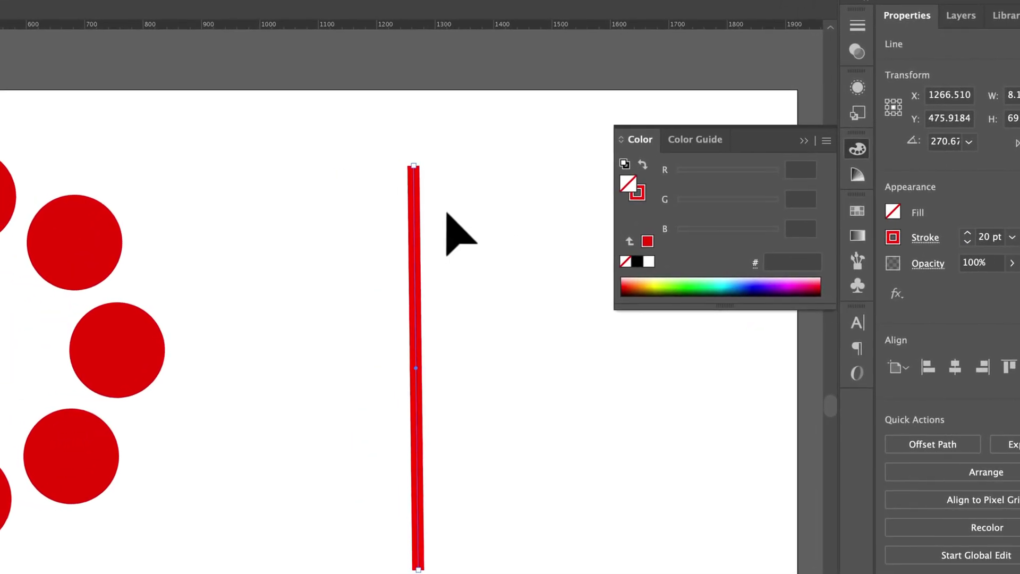
{"action": "left_click", "coordinate": [928, 239]}
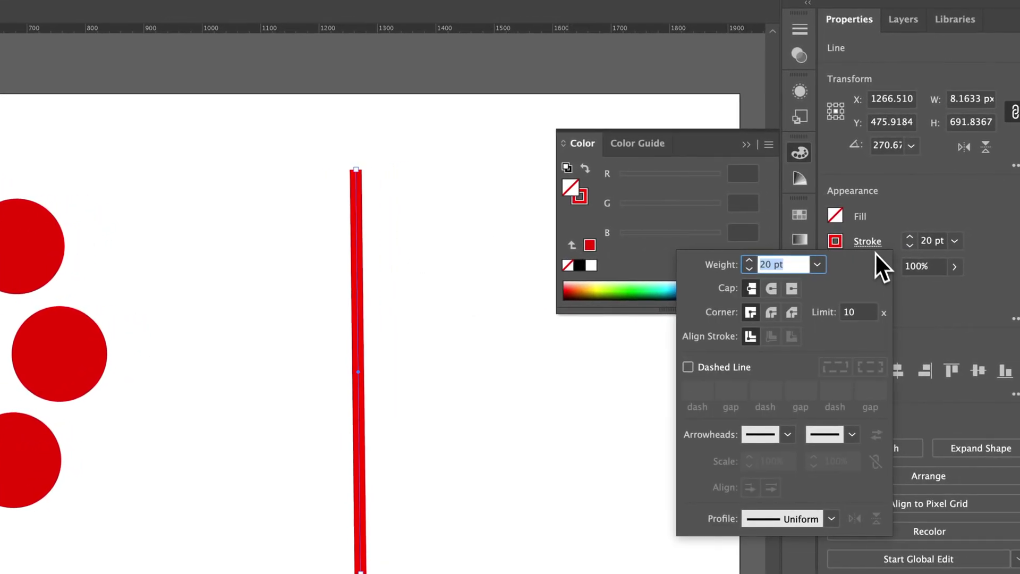
{"action": "left_click", "coordinate": [773, 290]}
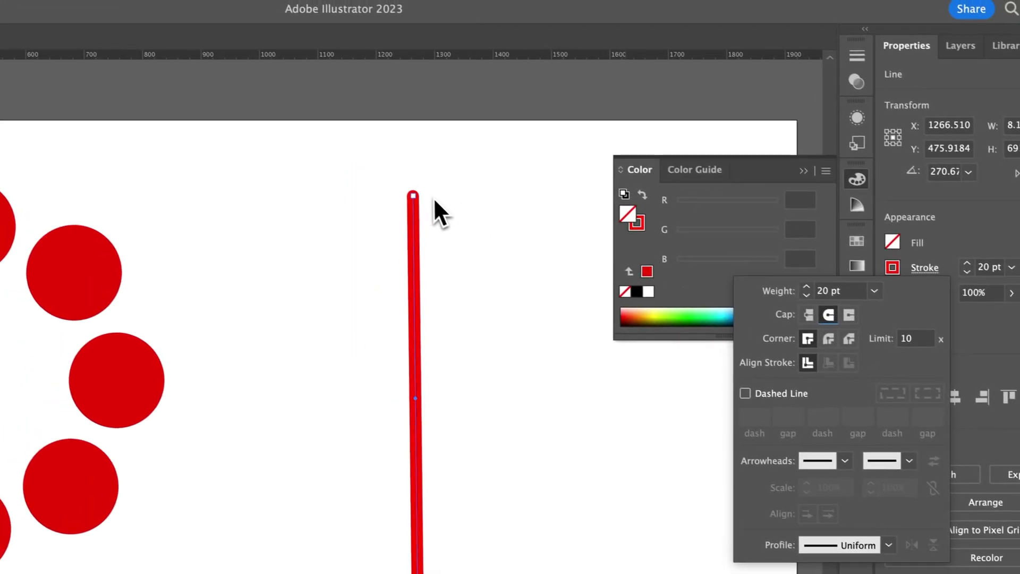
{"action": "left_click", "coordinate": [811, 175]}
{"action": "left_click", "coordinate": [740, 212]}
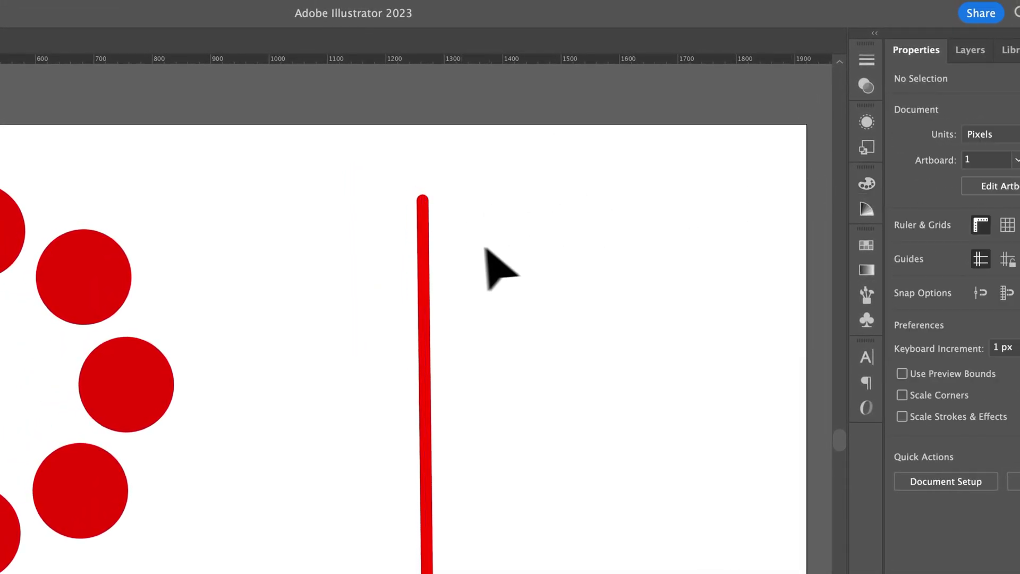
{"action": "left_click", "coordinate": [423, 282]}
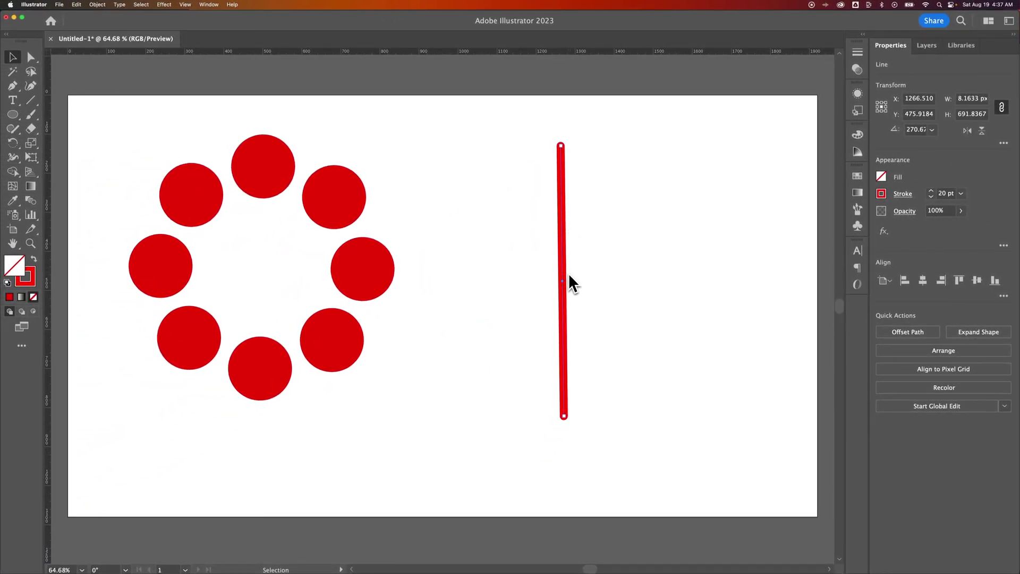
Step: Expand the red line's fill and stroke into a shape and drag it left toward the circles
{"action": "left_click", "coordinate": [101, 5]}
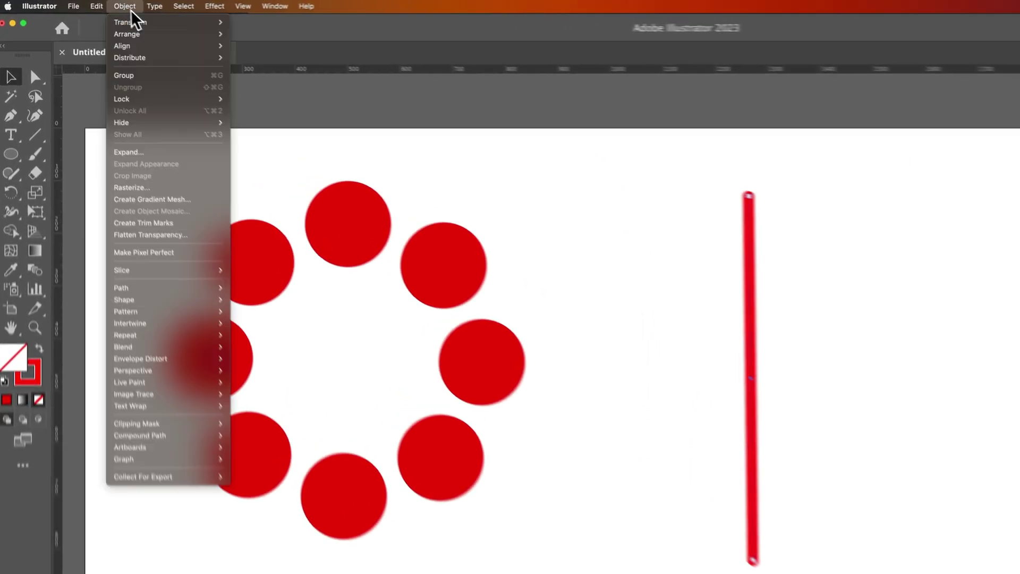
{"action": "left_click", "coordinate": [129, 152]}
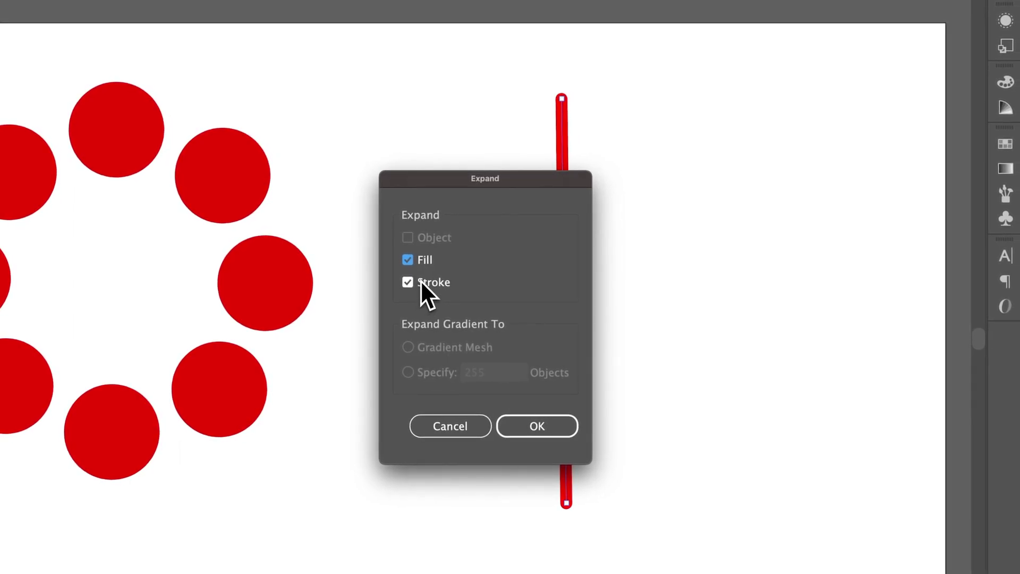
{"action": "left_click", "coordinate": [529, 422]}
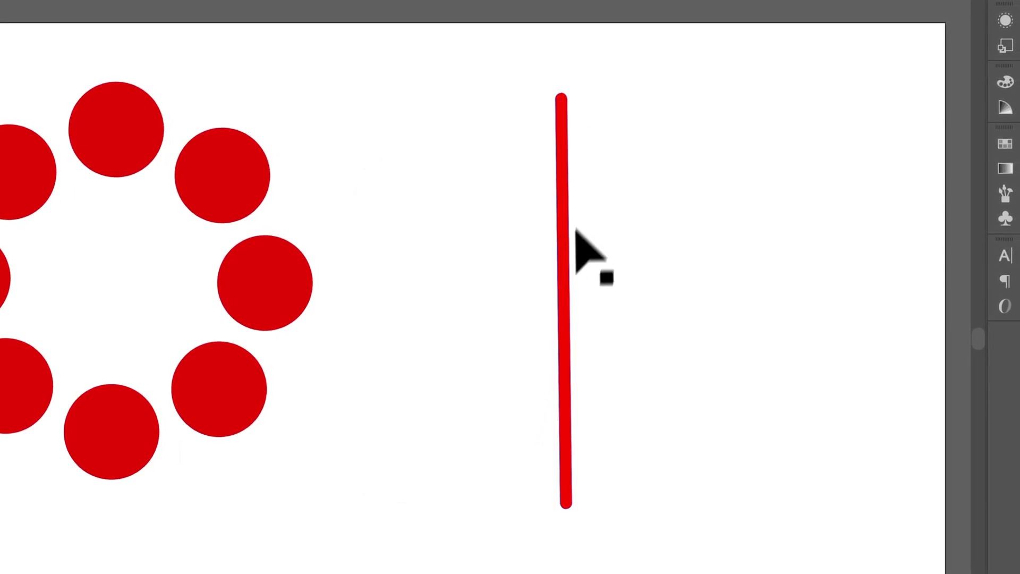
{"action": "left_click_drag", "start_coordinate": [576, 230], "coordinate": [494, 254]}
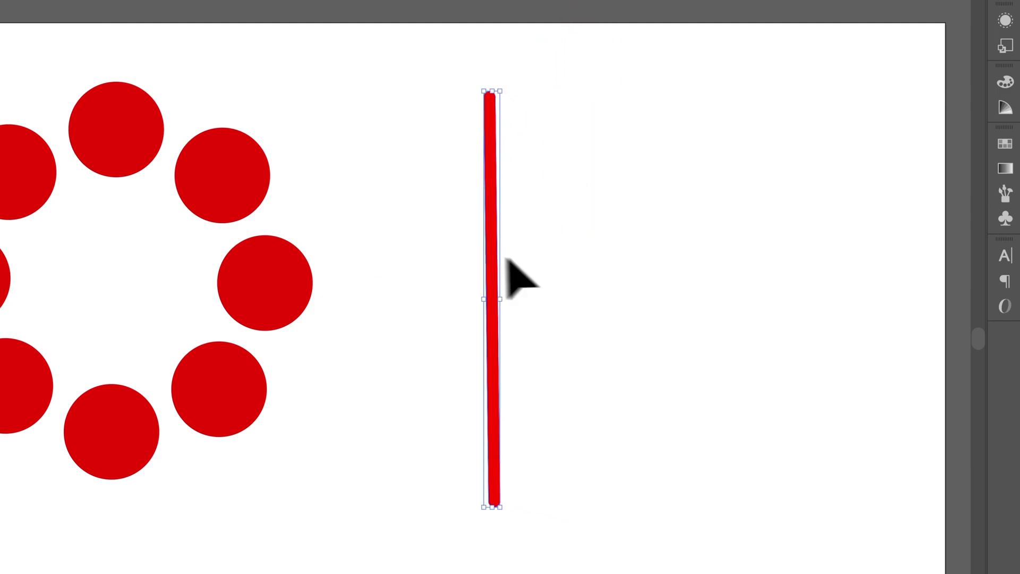
{"action": "left_click", "coordinate": [641, 271]}
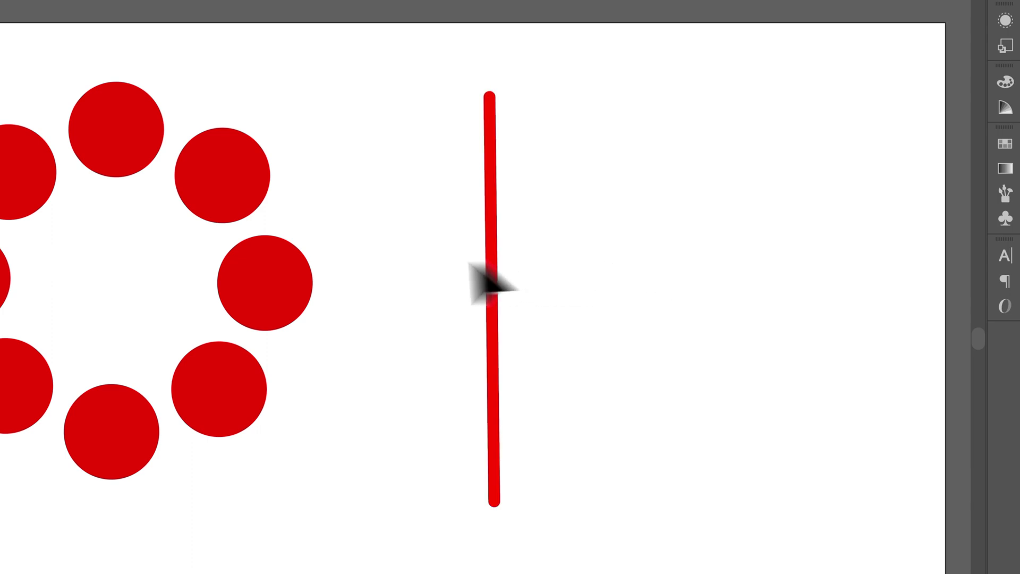
{"action": "left_click_drag", "start_coordinate": [284, 277], "coordinate": [689, 259]}
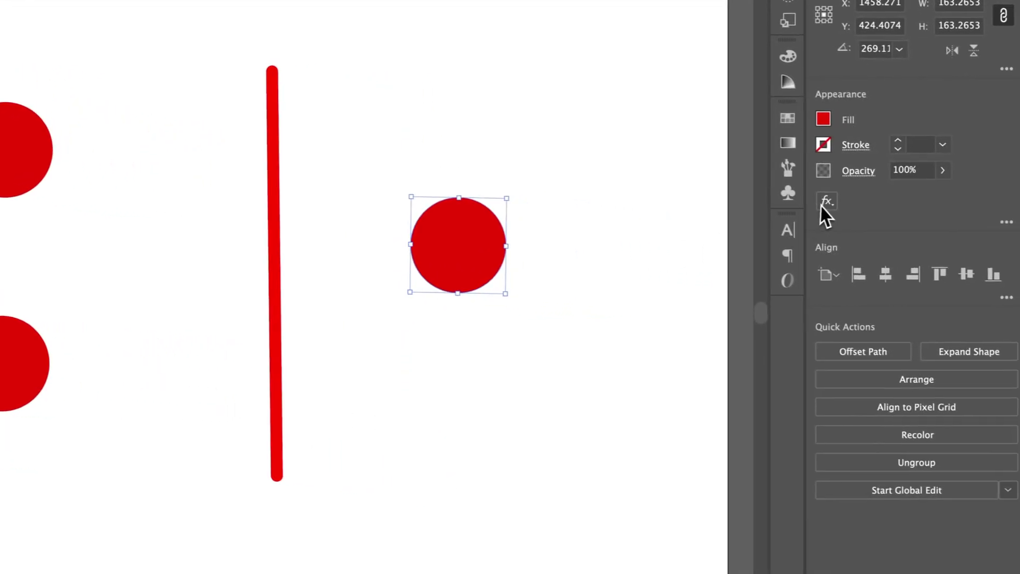
{"action": "left_click", "coordinate": [817, 201]}
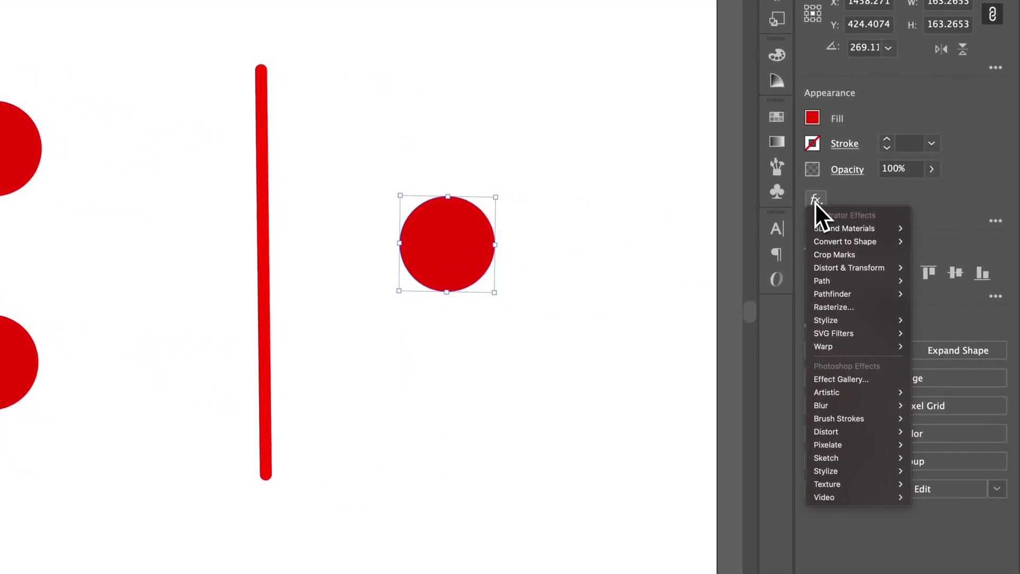
{"action": "key", "text": "Escape"}
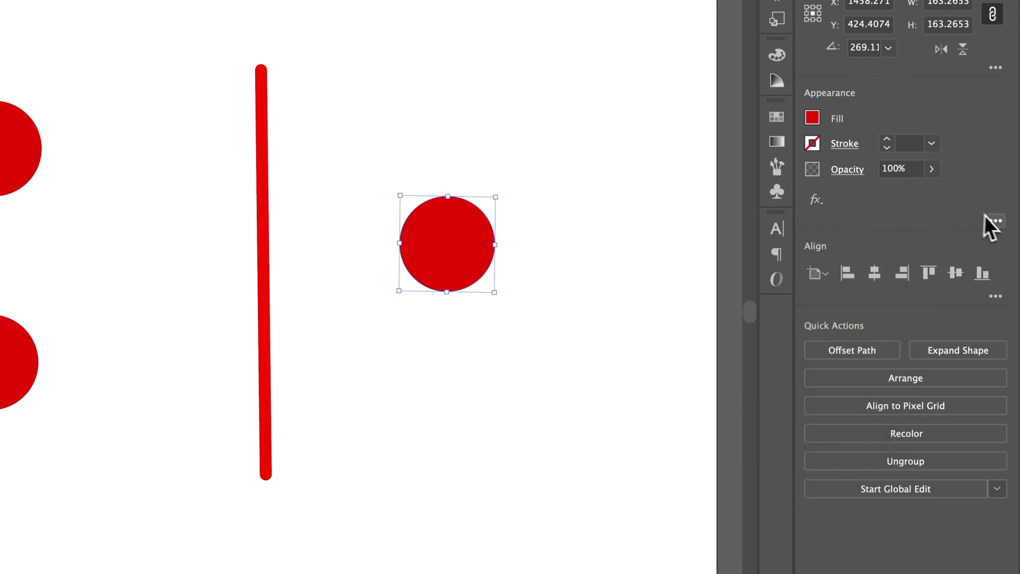
{"action": "left_click", "coordinate": [995, 220]}
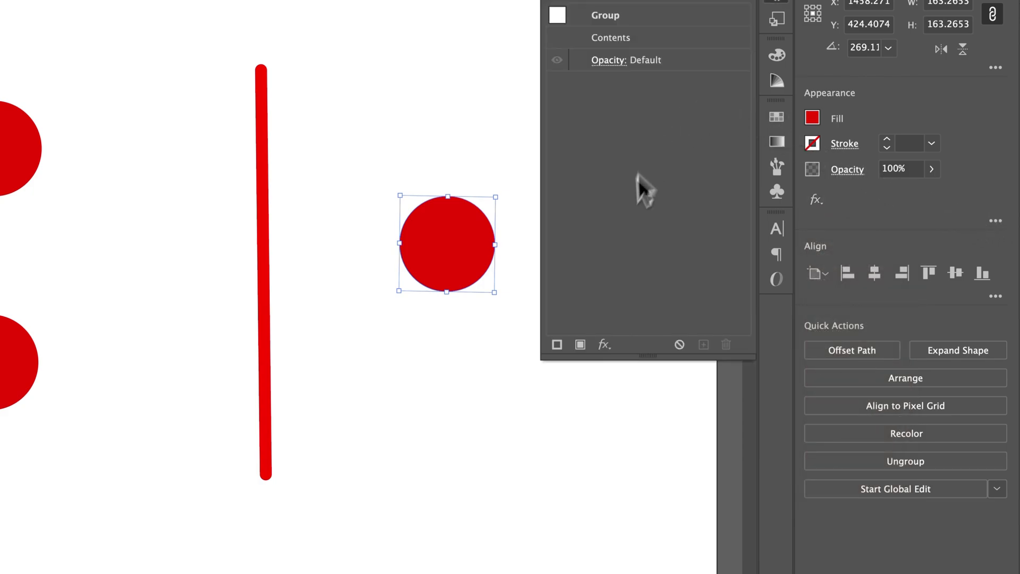
{"action": "left_click", "coordinate": [603, 344]}
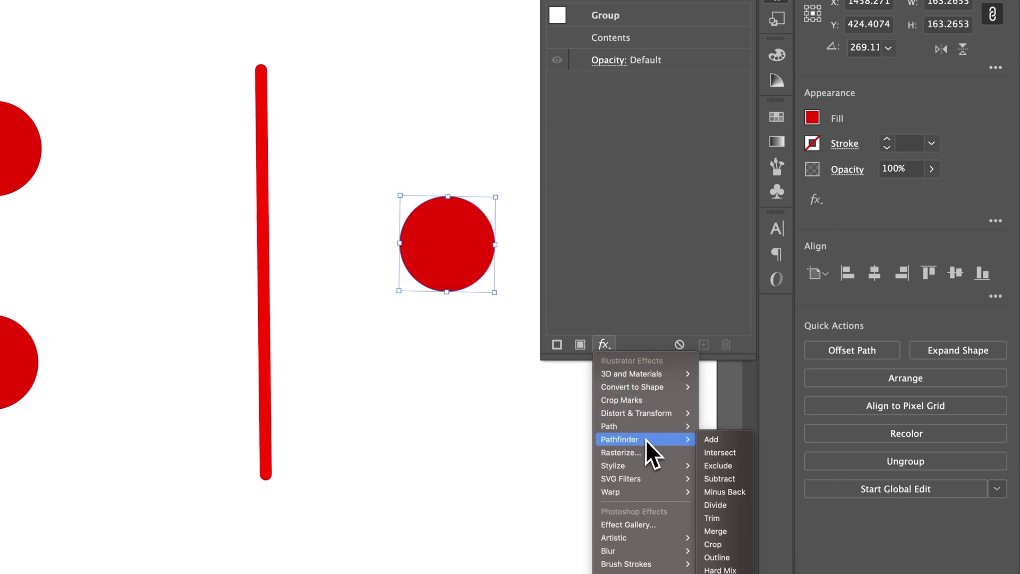
{"action": "mouse_move", "coordinate": [626, 494]}
{"action": "key", "text": "Escape"}
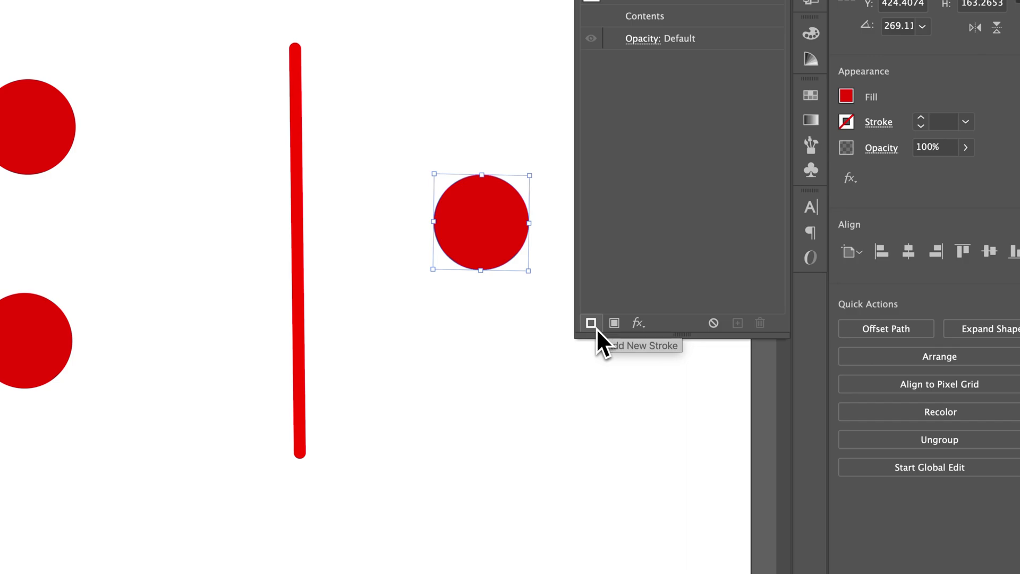
Step: Add a new stroke to the red circle group with a weight of 10 pt
{"action": "left_click", "coordinate": [593, 324]}
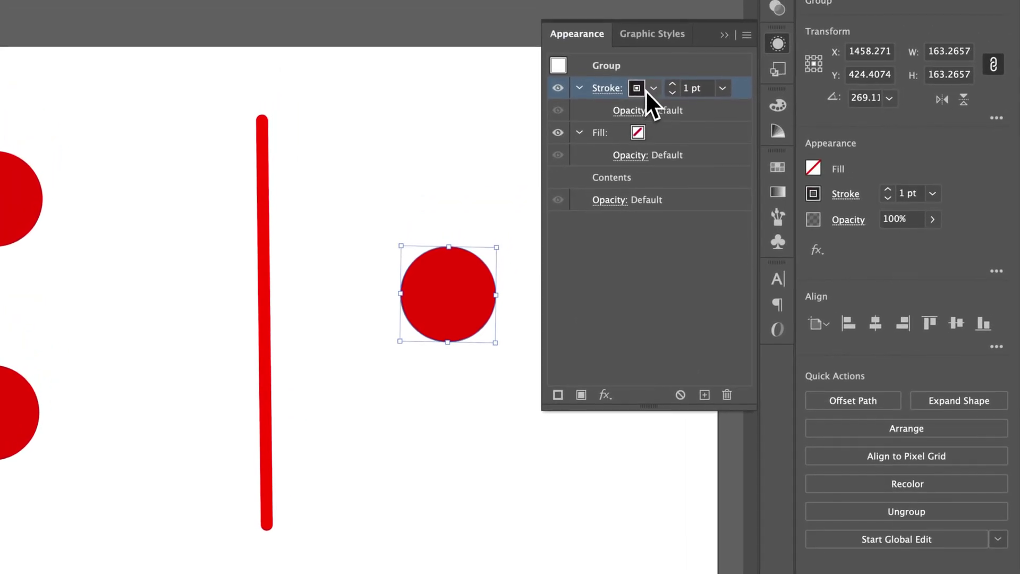
{"action": "left_click", "coordinate": [691, 90]}
{"action": "type", "text": "10"}
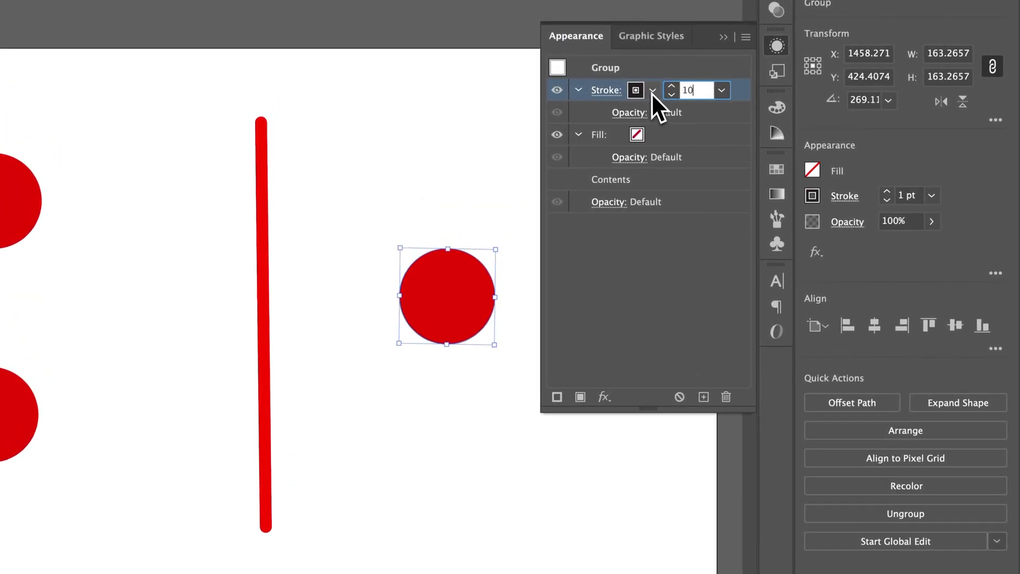
{"action": "key", "text": "Return"}
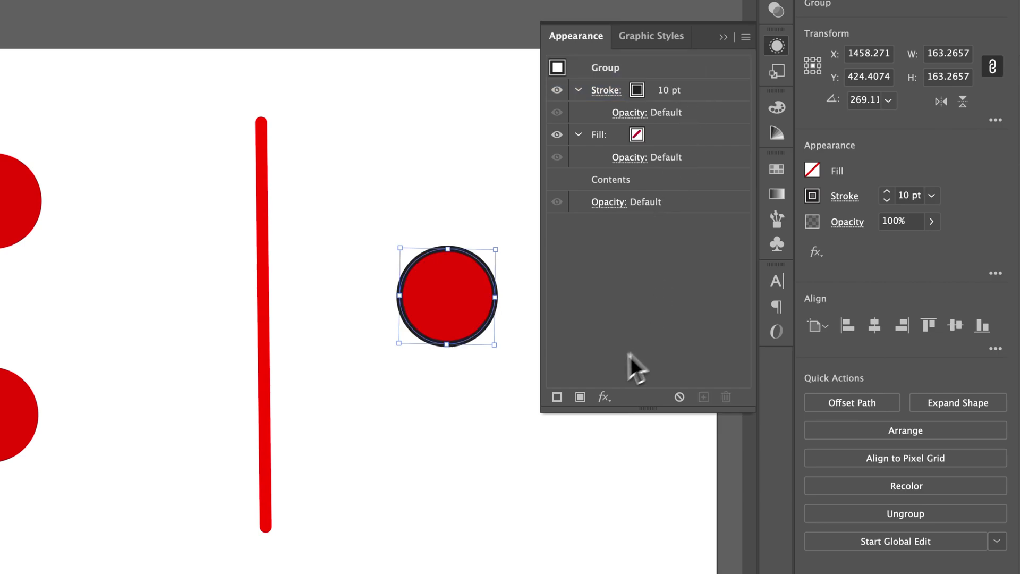
Step: Try an Offset Path effect on the circle, then cancel it
{"action": "left_click", "coordinate": [605, 397]}
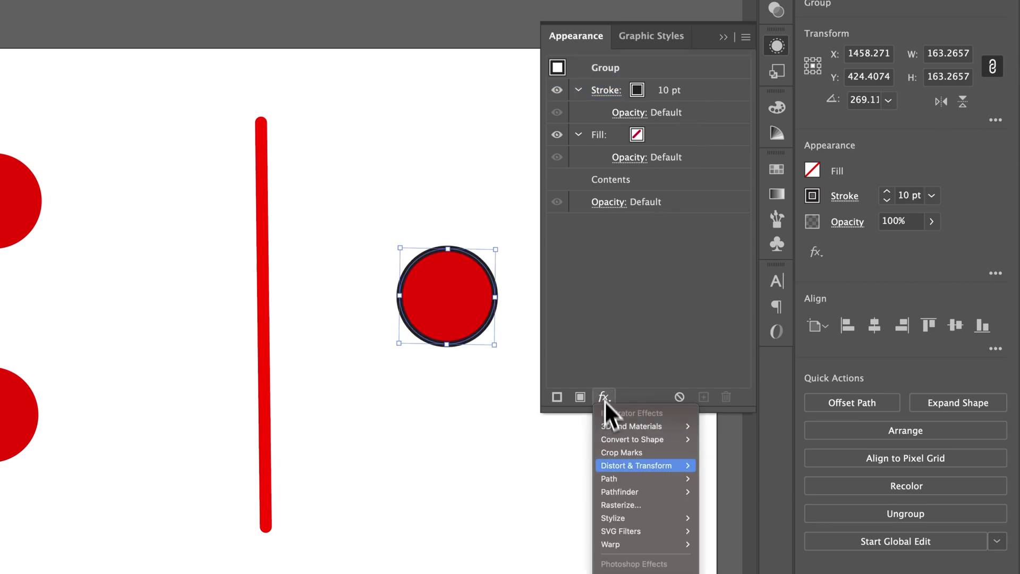
{"action": "mouse_move", "coordinate": [627, 478]}
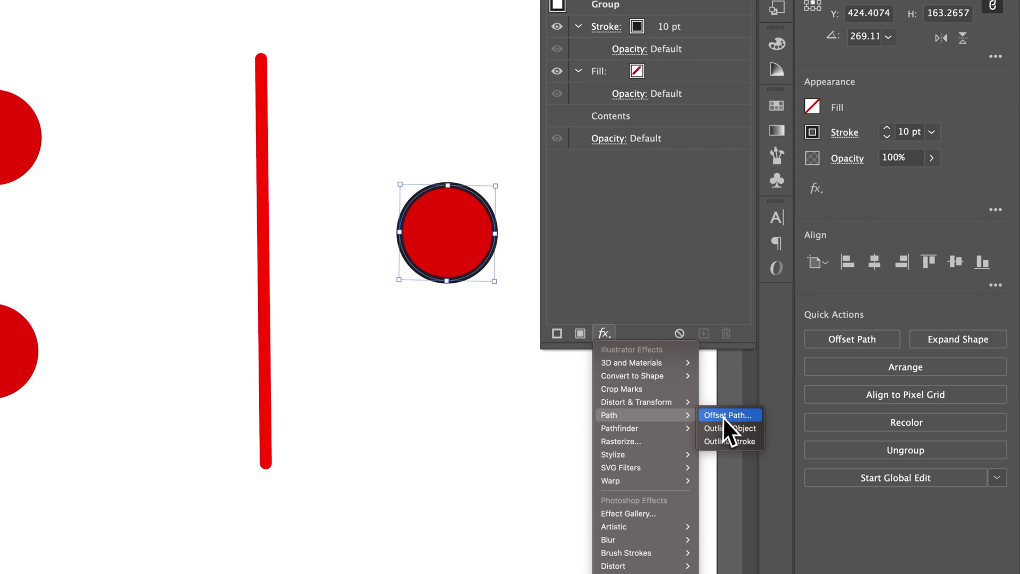
{"action": "left_click", "coordinate": [729, 416]}
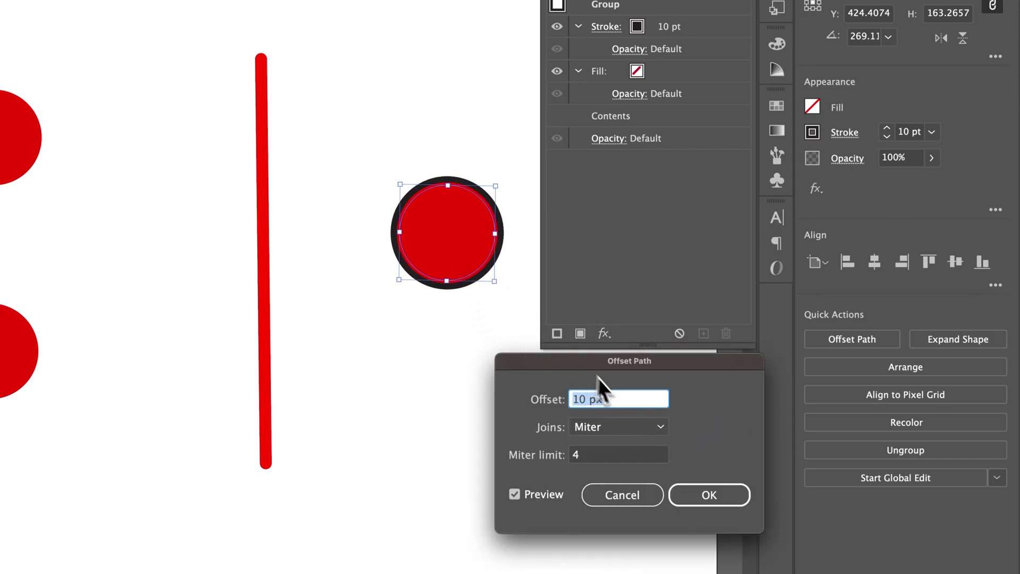
{"action": "key", "text": "Up"}
{"action": "key", "text": "Up"}
{"action": "key", "text": "Up"}
{"action": "key", "text": "Up"}
{"action": "key", "text": "Up"}
{"action": "key", "text": "Up"}
{"action": "key", "text": "Up"}
{"action": "key", "text": "Up"}
{"action": "key", "text": "Up"}
{"action": "key", "text": "Up"}
{"action": "key", "text": "Up"}
{"action": "key", "text": "Up"}
{"action": "key", "text": "Up"}
{"action": "key", "text": "Up"}
{"action": "key", "text": "Up"}
{"action": "key", "text": "Up"}
{"action": "key", "text": "Up"}
{"action": "key", "text": "Up"}
{"action": "key", "text": "Up"}
{"action": "key", "text": "Up"}
{"action": "key", "text": "Up"}
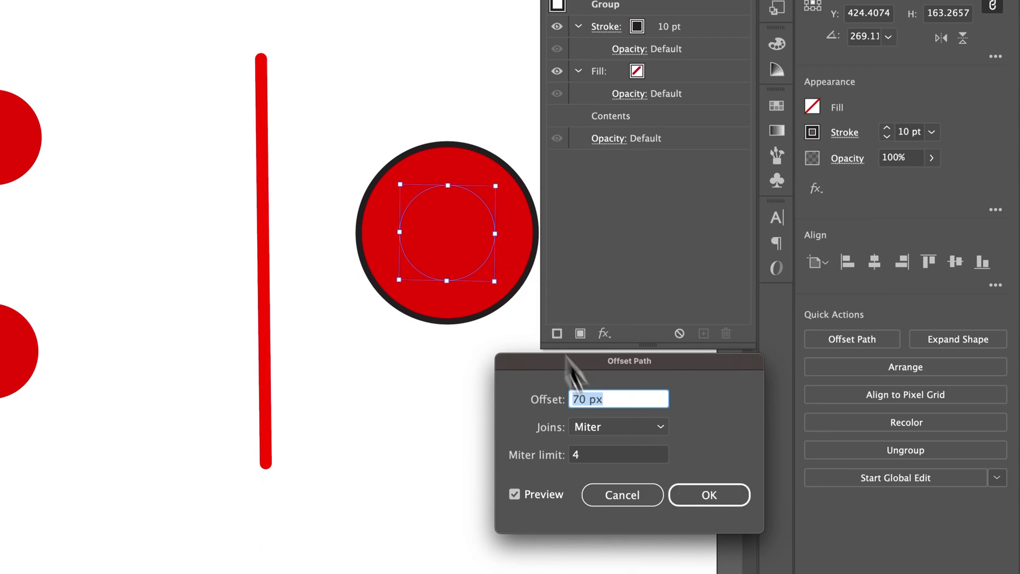
{"action": "left_click", "coordinate": [616, 496]}
Step: Apply Offset Path at 30 px to the 10 pt black stroke only
{"action": "left_click", "coordinate": [683, 28]}
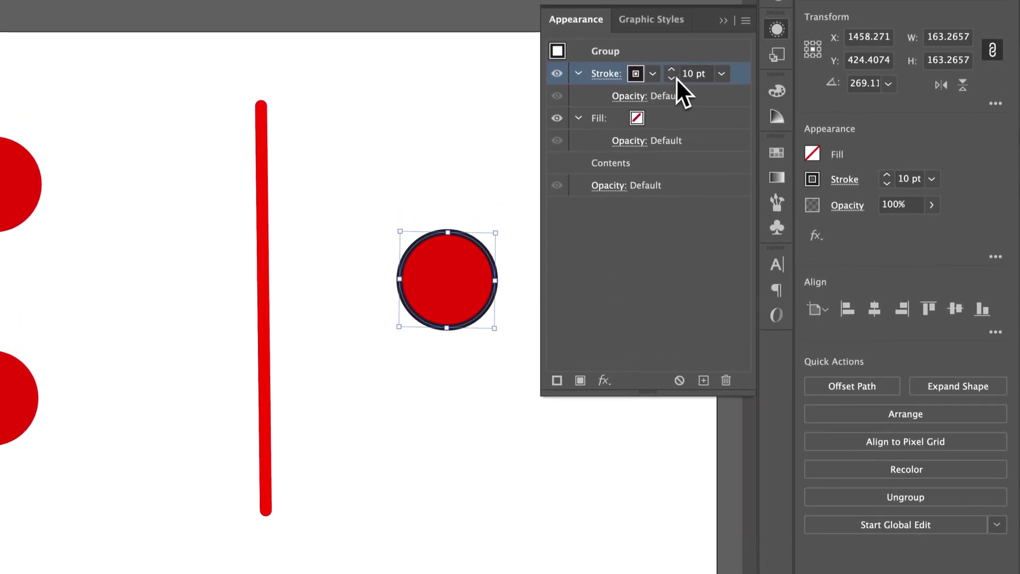
{"action": "left_click", "coordinate": [604, 382]}
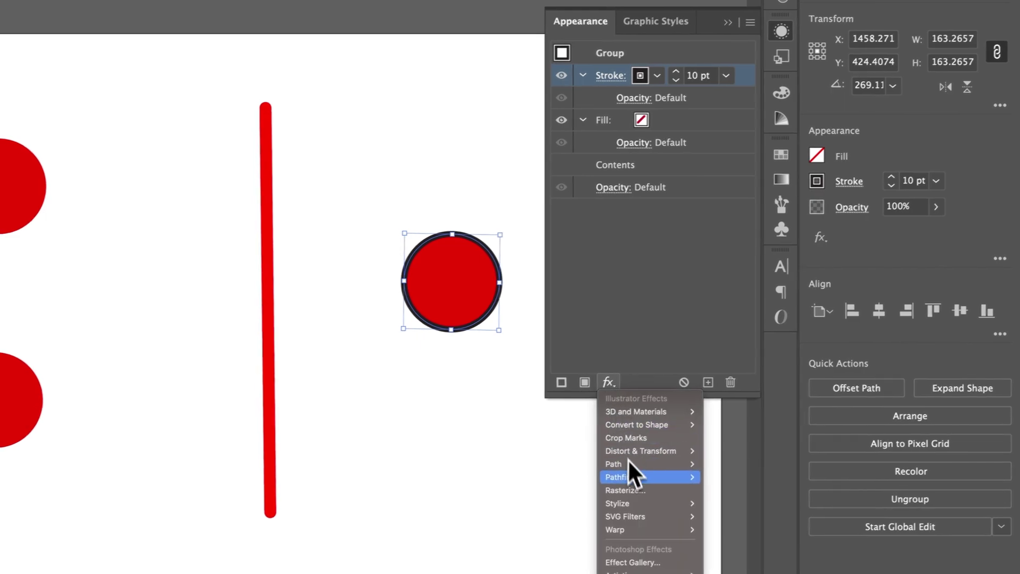
{"action": "mouse_move", "coordinate": [641, 468]}
{"action": "left_click", "coordinate": [752, 463]}
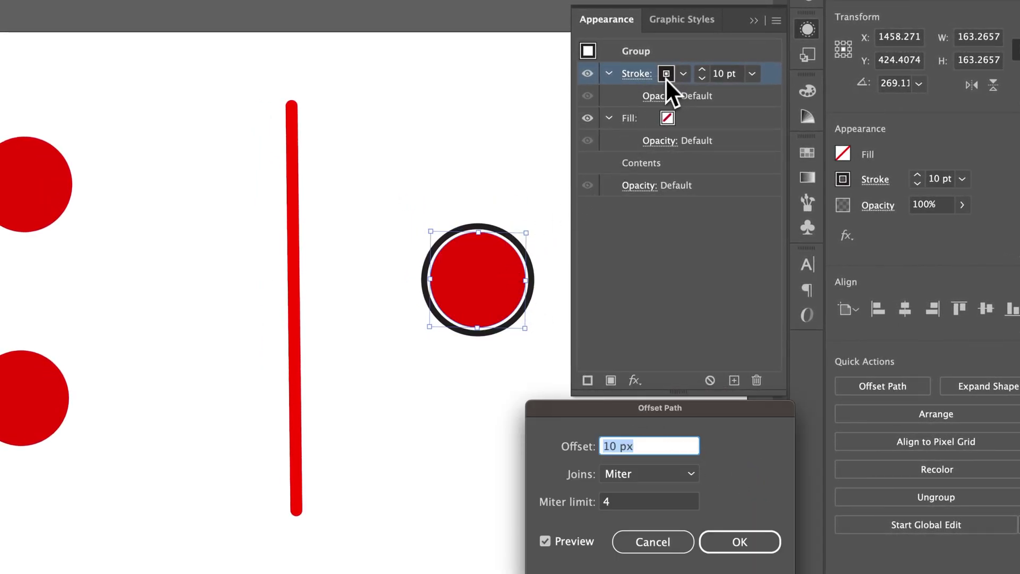
{"action": "left_click", "coordinate": [647, 446]}
{"action": "key", "text": "shift+Up"}
{"action": "key", "text": "shift+Up"}
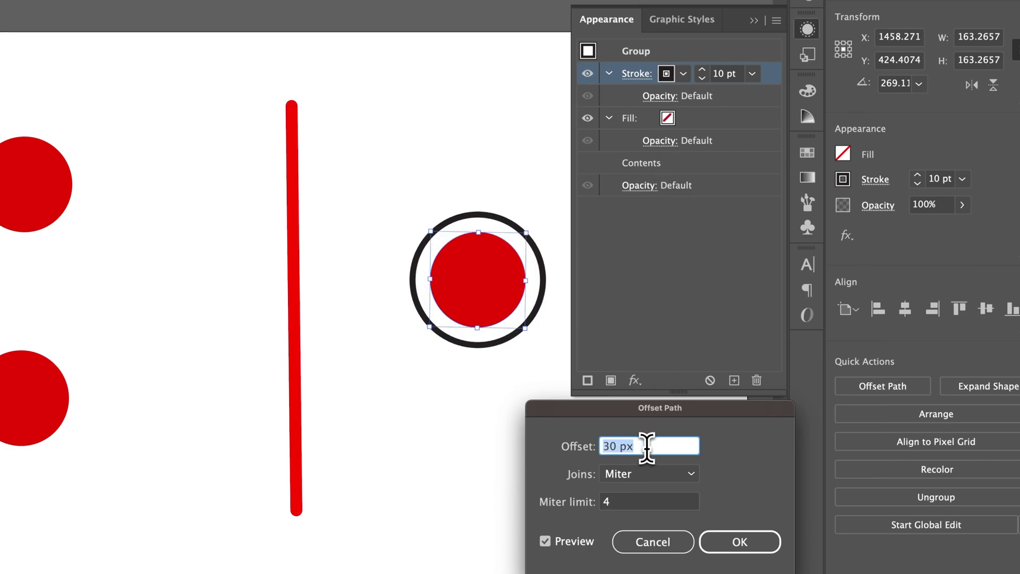
{"action": "left_click", "coordinate": [738, 542]}
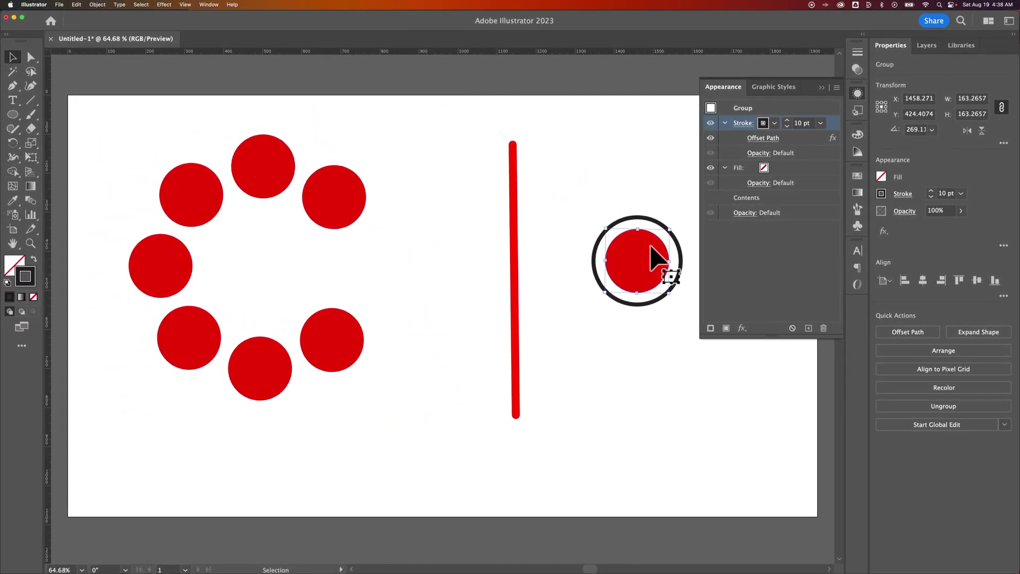
Step: Nudge the ringed red circle into position and collapse the Appearance panel
{"action": "left_click_drag", "start_coordinate": [651, 246], "coordinate": [632, 236]}
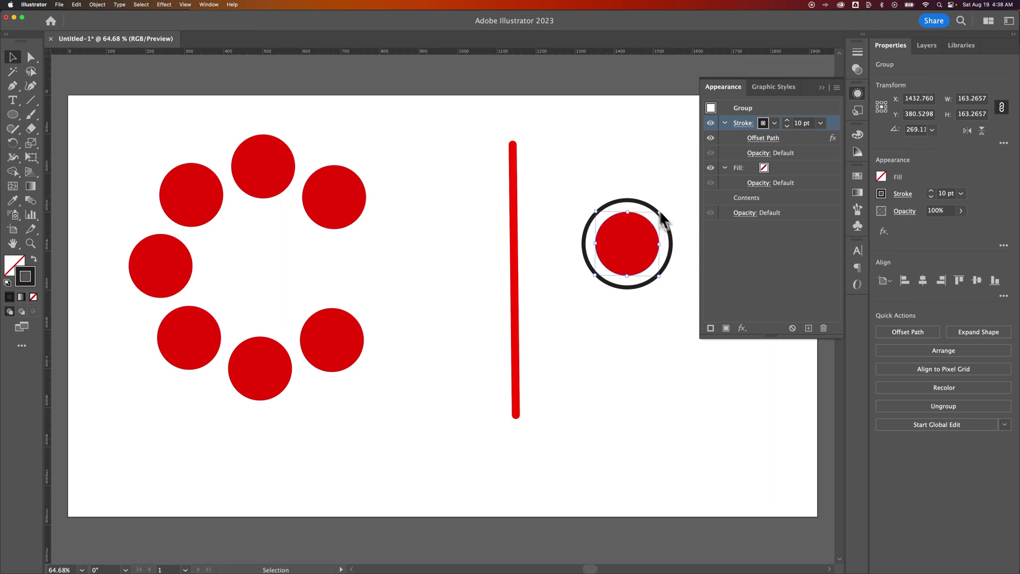
{"action": "left_click", "coordinate": [821, 88]}
{"action": "left_click_drag", "start_coordinate": [649, 240], "coordinate": [659, 240]}
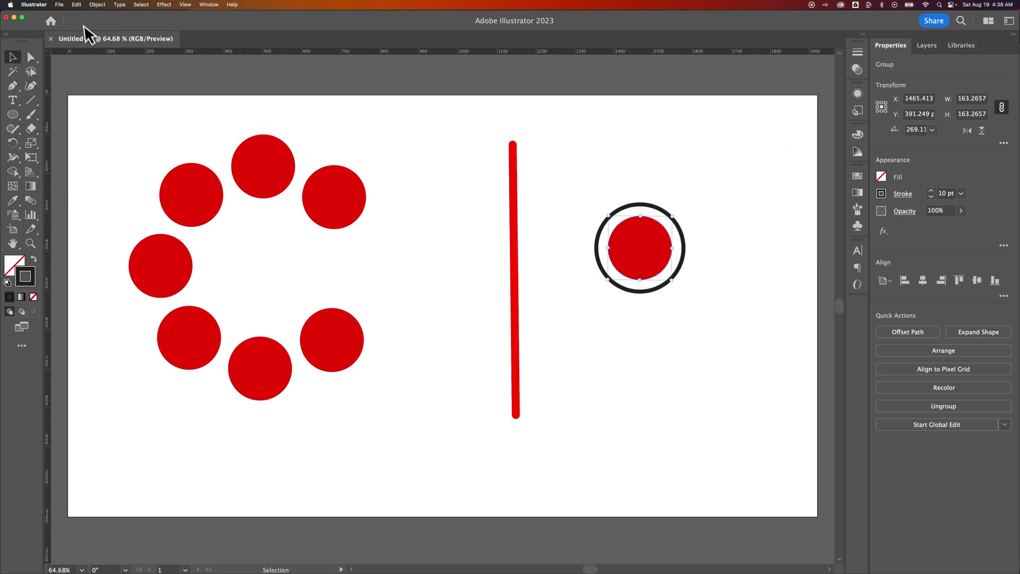
{"action": "left_click", "coordinate": [97, 5]}
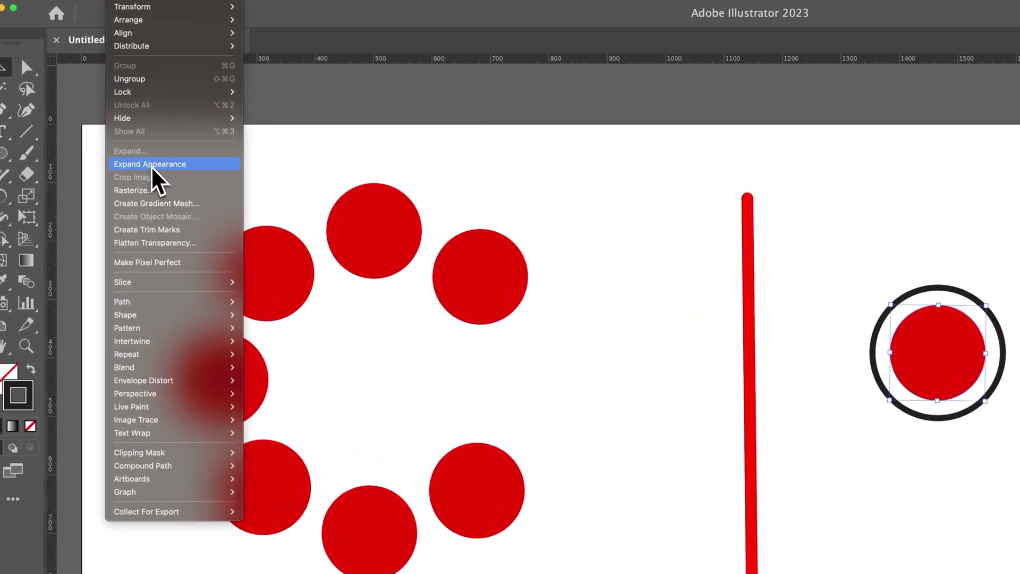
Step: Expand the ringed circle's appearance into real paths and zoom in on it
{"action": "left_click", "coordinate": [151, 165]}
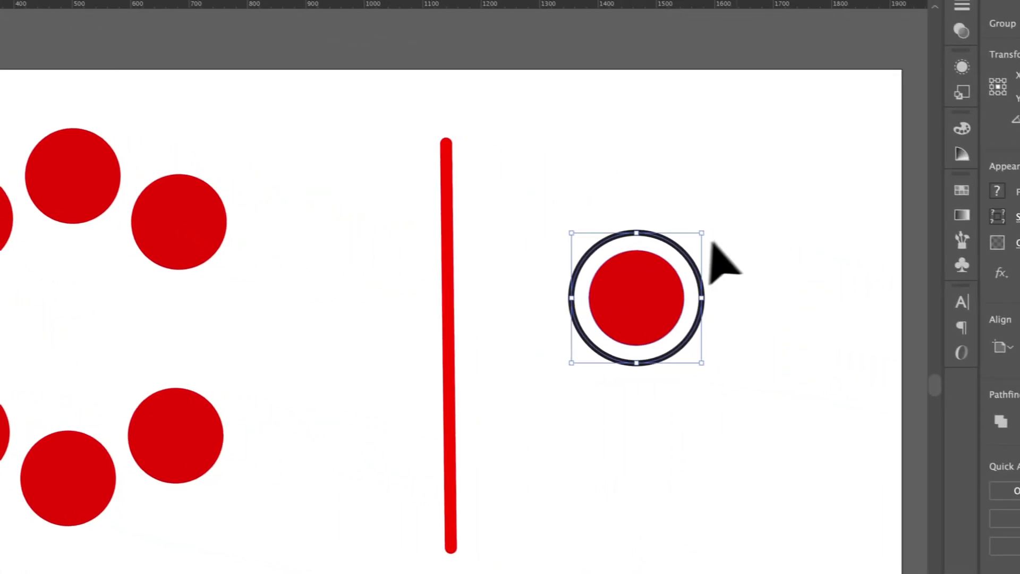
{"action": "left_click", "coordinate": [872, 266]}
{"action": "key", "text": "ctrl+plus"}
{"action": "key", "text": "ctrl+plus"}
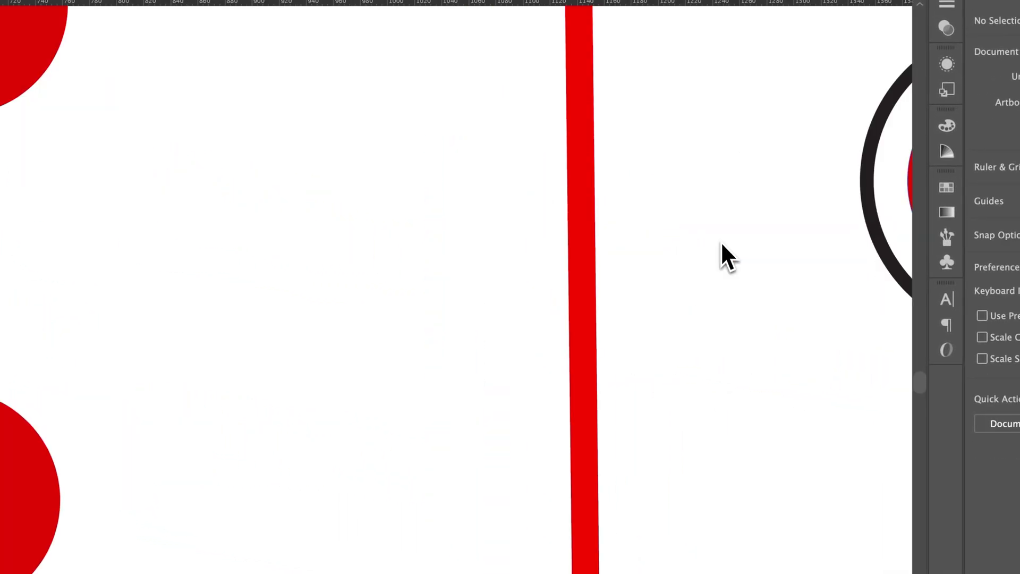
{"action": "left_click", "coordinate": [519, 285]}
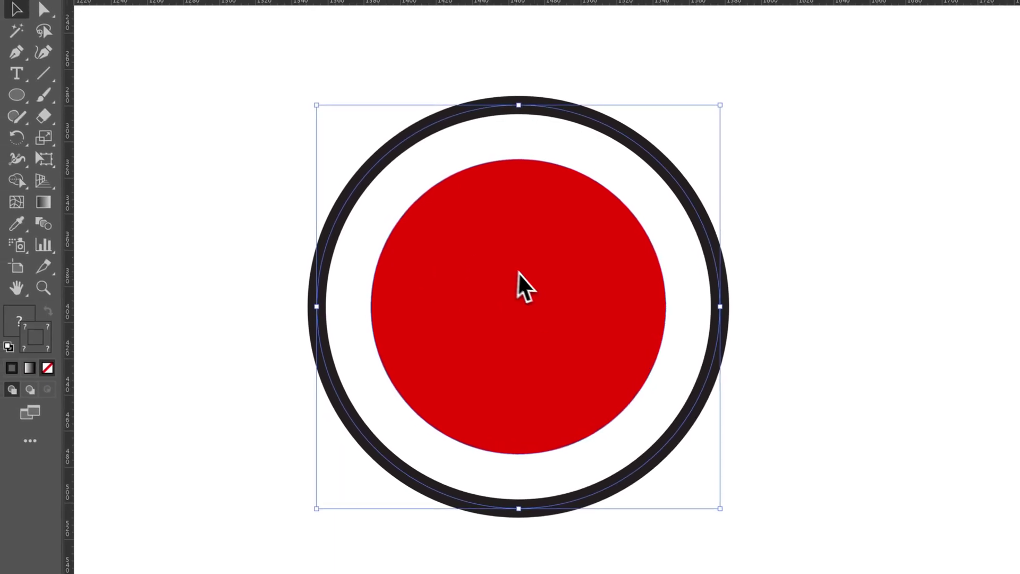
Step: In isolation mode, select the black ring and red circle separately and move the ring to test
{"action": "double_click", "coordinate": [585, 274]}
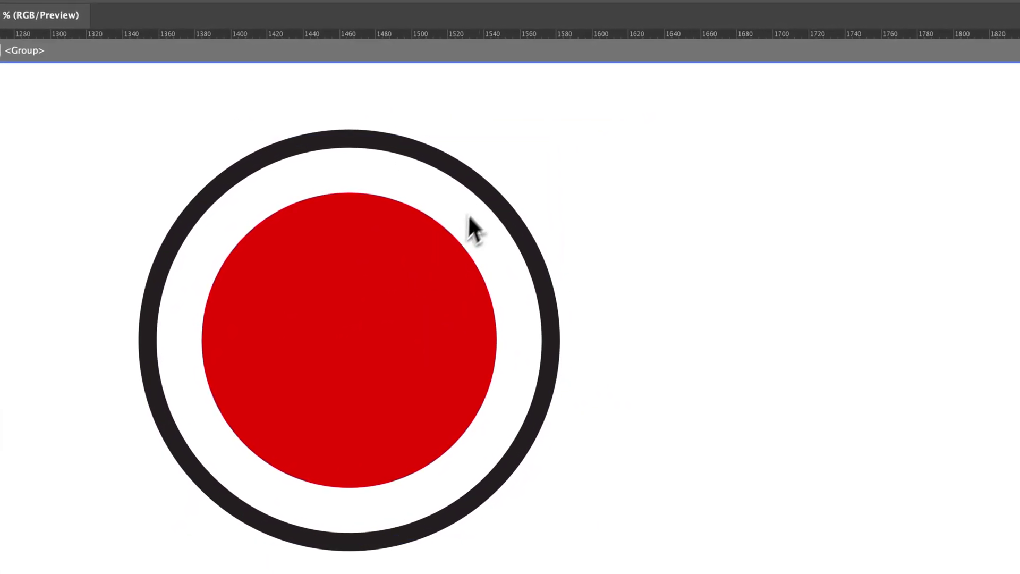
{"action": "left_click", "coordinate": [656, 160]}
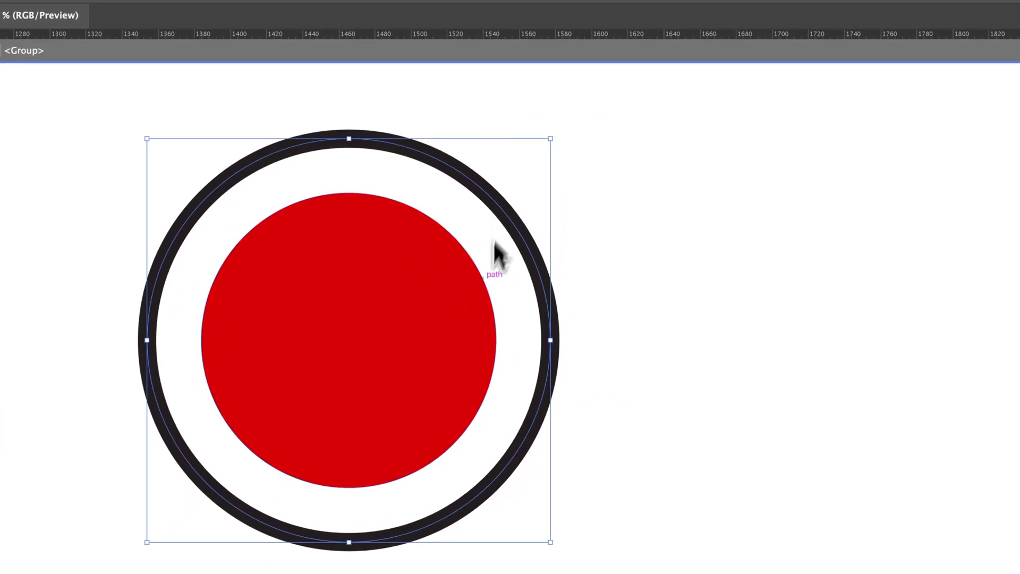
{"action": "left_click", "coordinate": [480, 282]}
{"action": "left_click", "coordinate": [534, 249]}
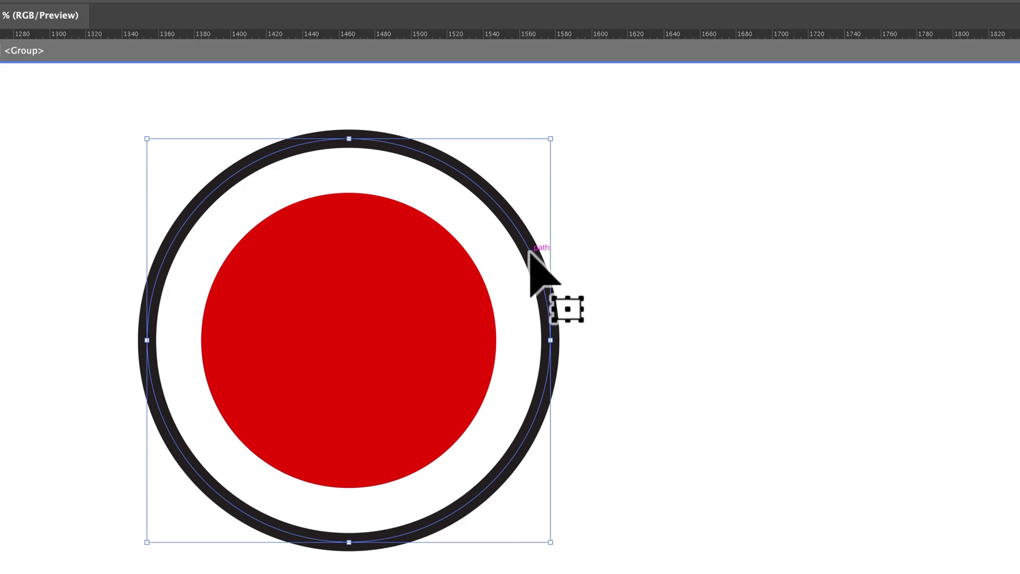
{"action": "mouse_move", "coordinate": [531, 254]}
{"action": "left_mouse_down"}
{"action": "mouse_move", "coordinate": [511, 256]}
{"action": "mouse_move", "coordinate": [537, 247]}
{"action": "left_mouse_up"}
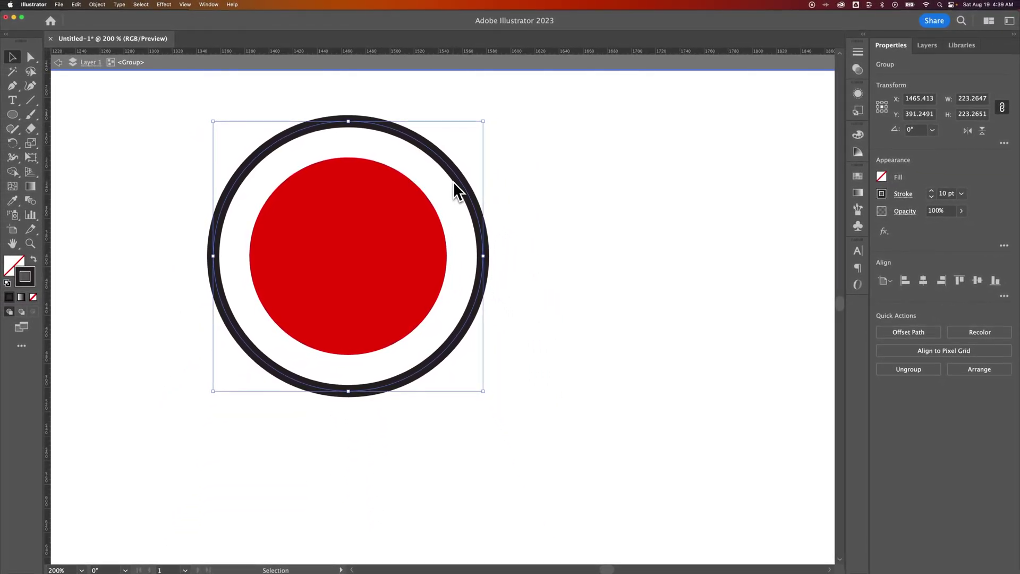
Step: Deselect, zoom out to the whole artboard, and exit the group's isolation mode
{"action": "left_click", "coordinate": [97, 4]}
{"action": "left_click", "coordinate": [594, 194]}
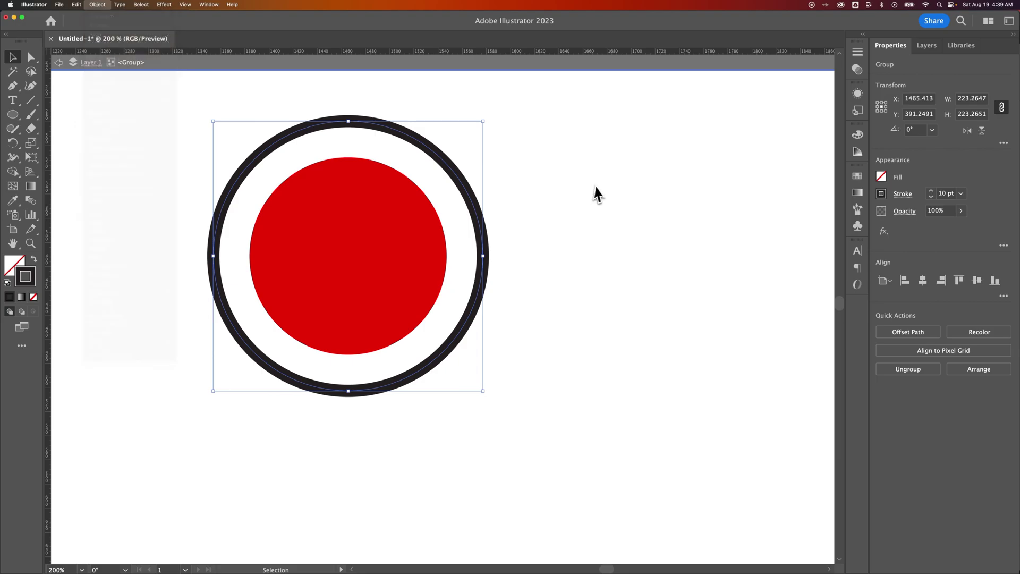
{"action": "left_click", "coordinate": [595, 194]}
{"action": "key", "text": "super+minus"}
{"action": "key", "text": "super+minus"}
{"action": "key", "text": "super+minus"}
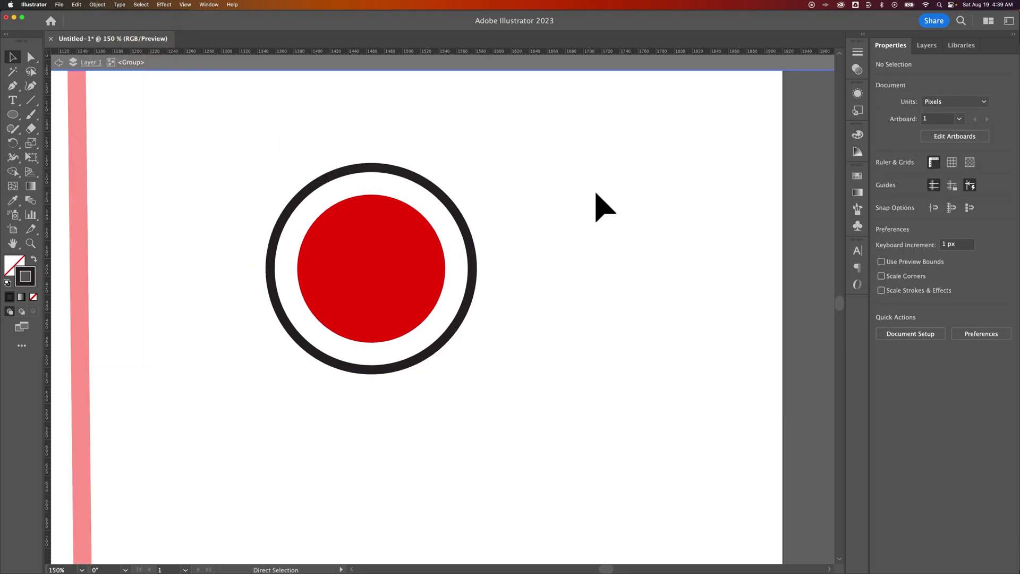
{"action": "left_click_drag", "start_coordinate": [365, 247], "coordinate": [532, 189]}
{"action": "double_click", "coordinate": [505, 205]}
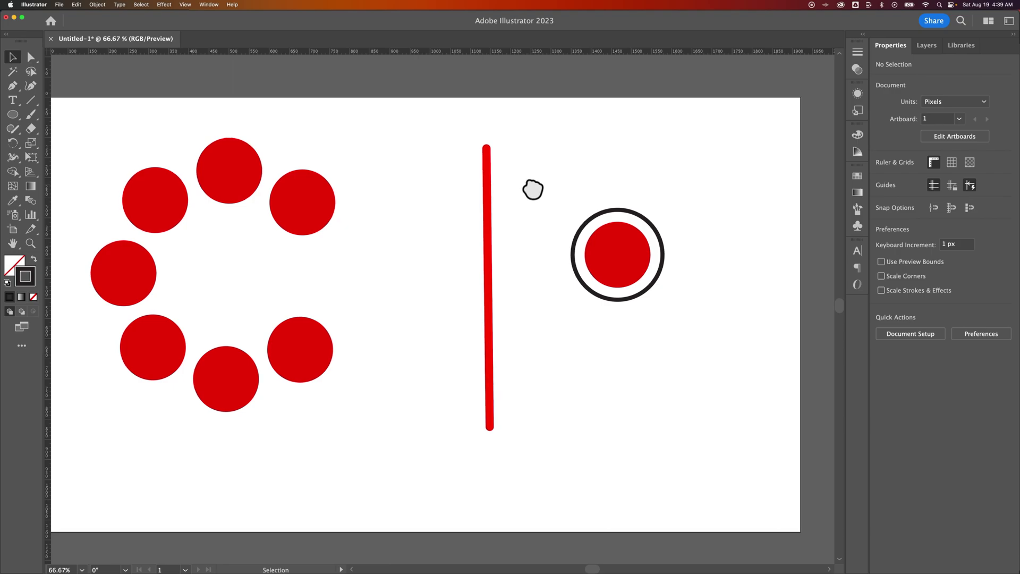